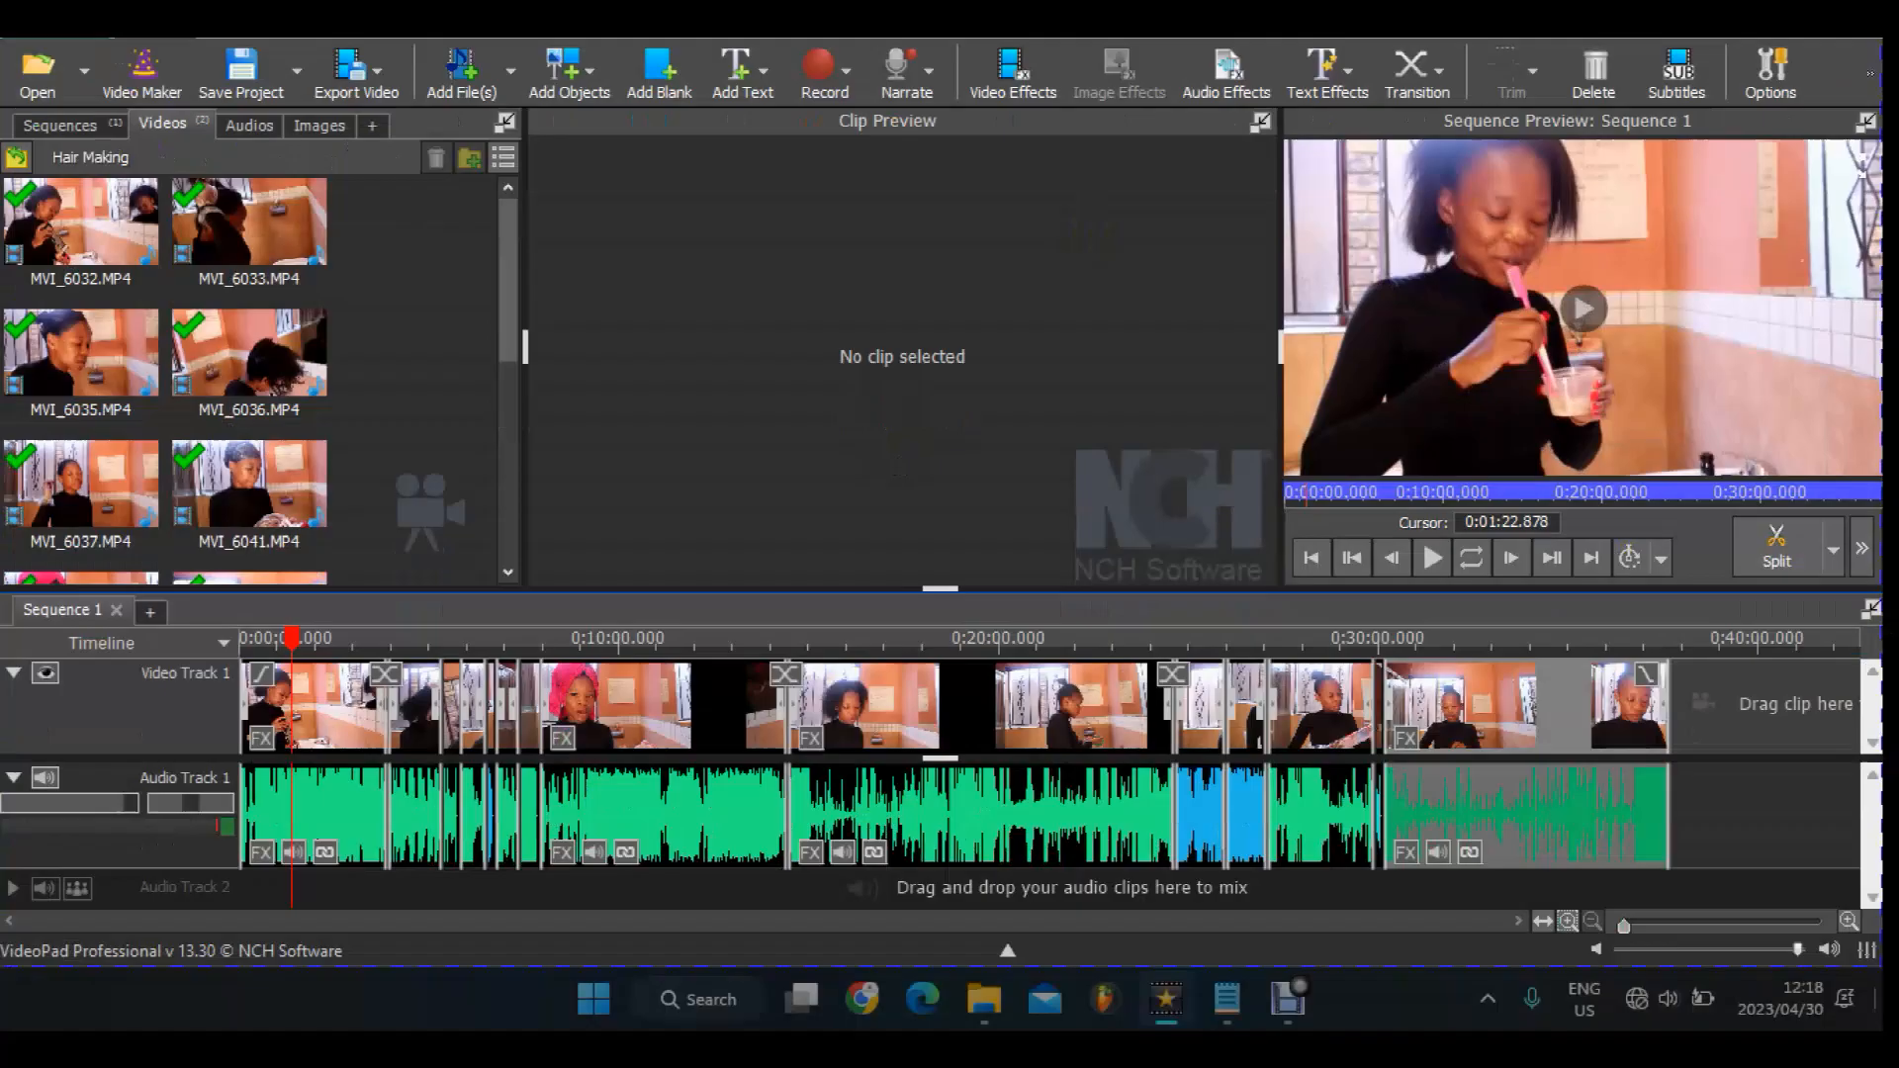
Step: Examine the timeline clips around the four-minute mark and where the MVI_6032.MP4 and MVI_6033.MP4 clips meet
click(1849, 921)
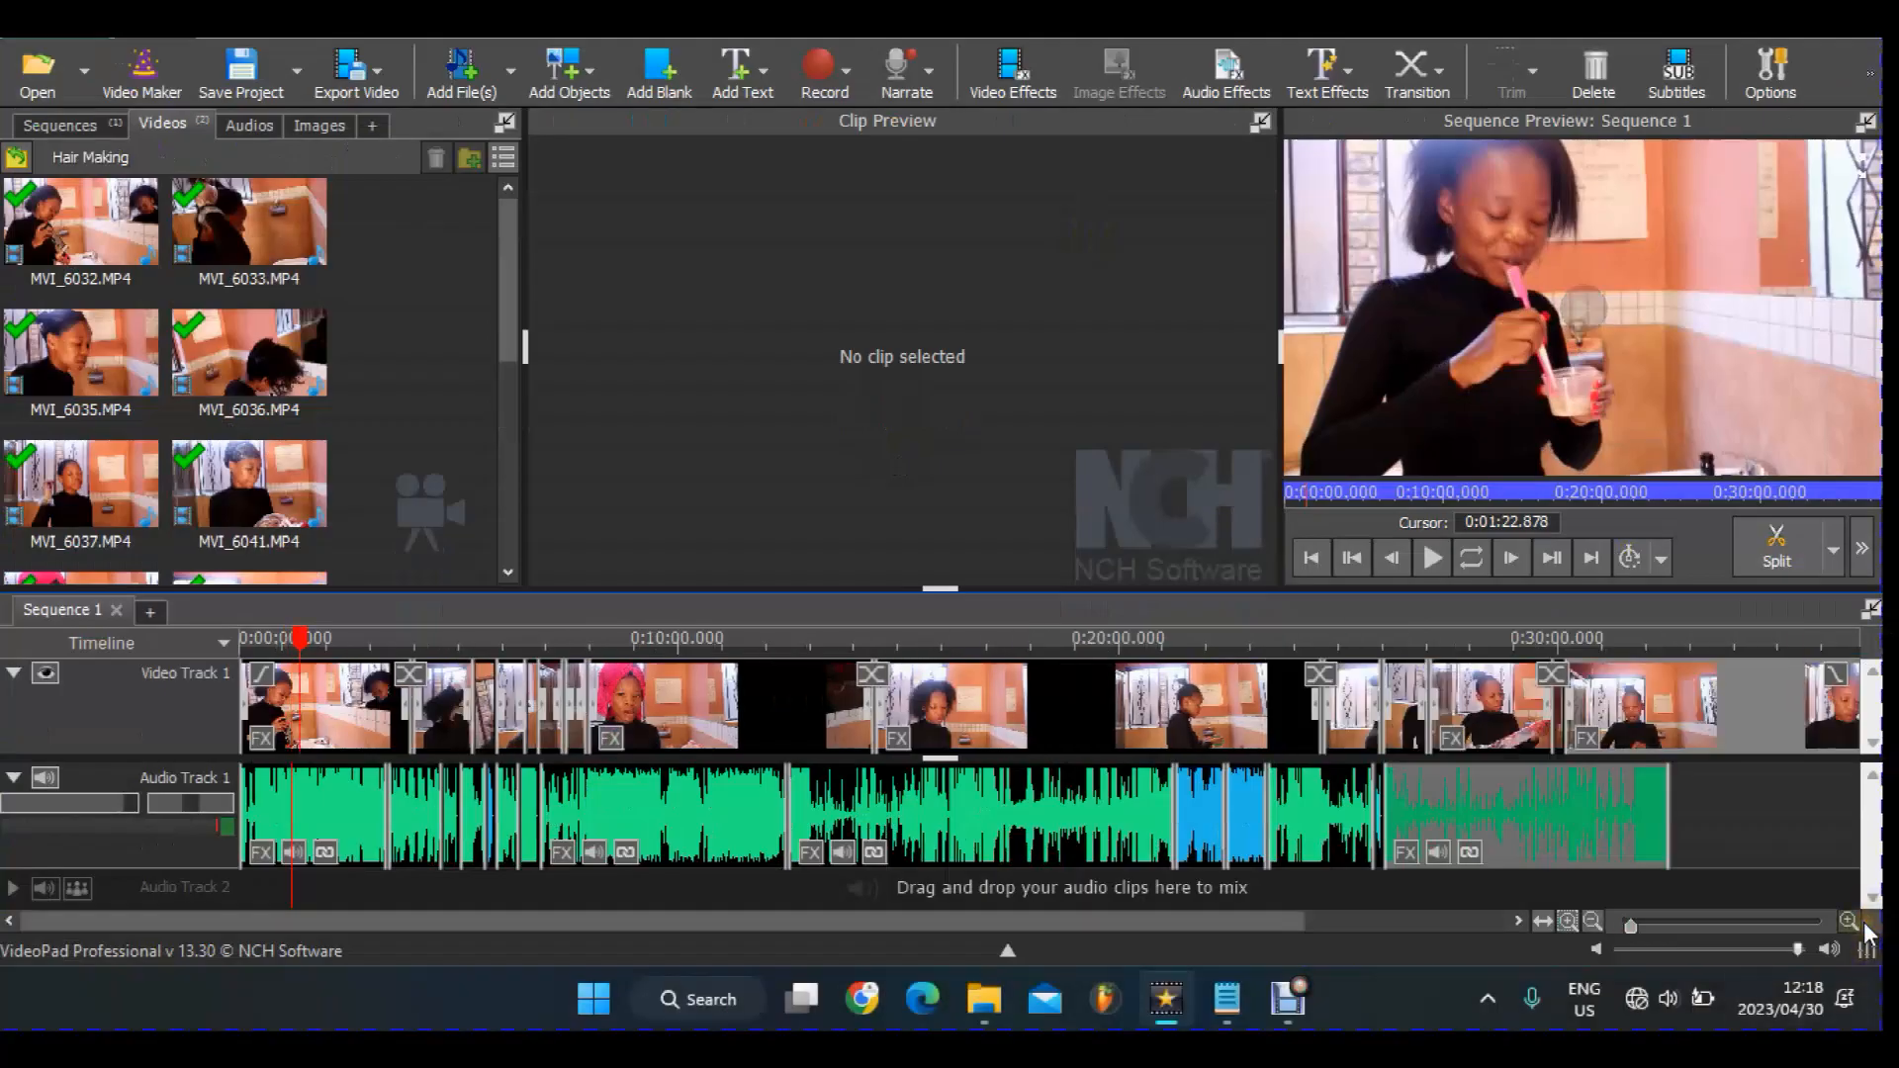
click(1853, 922)
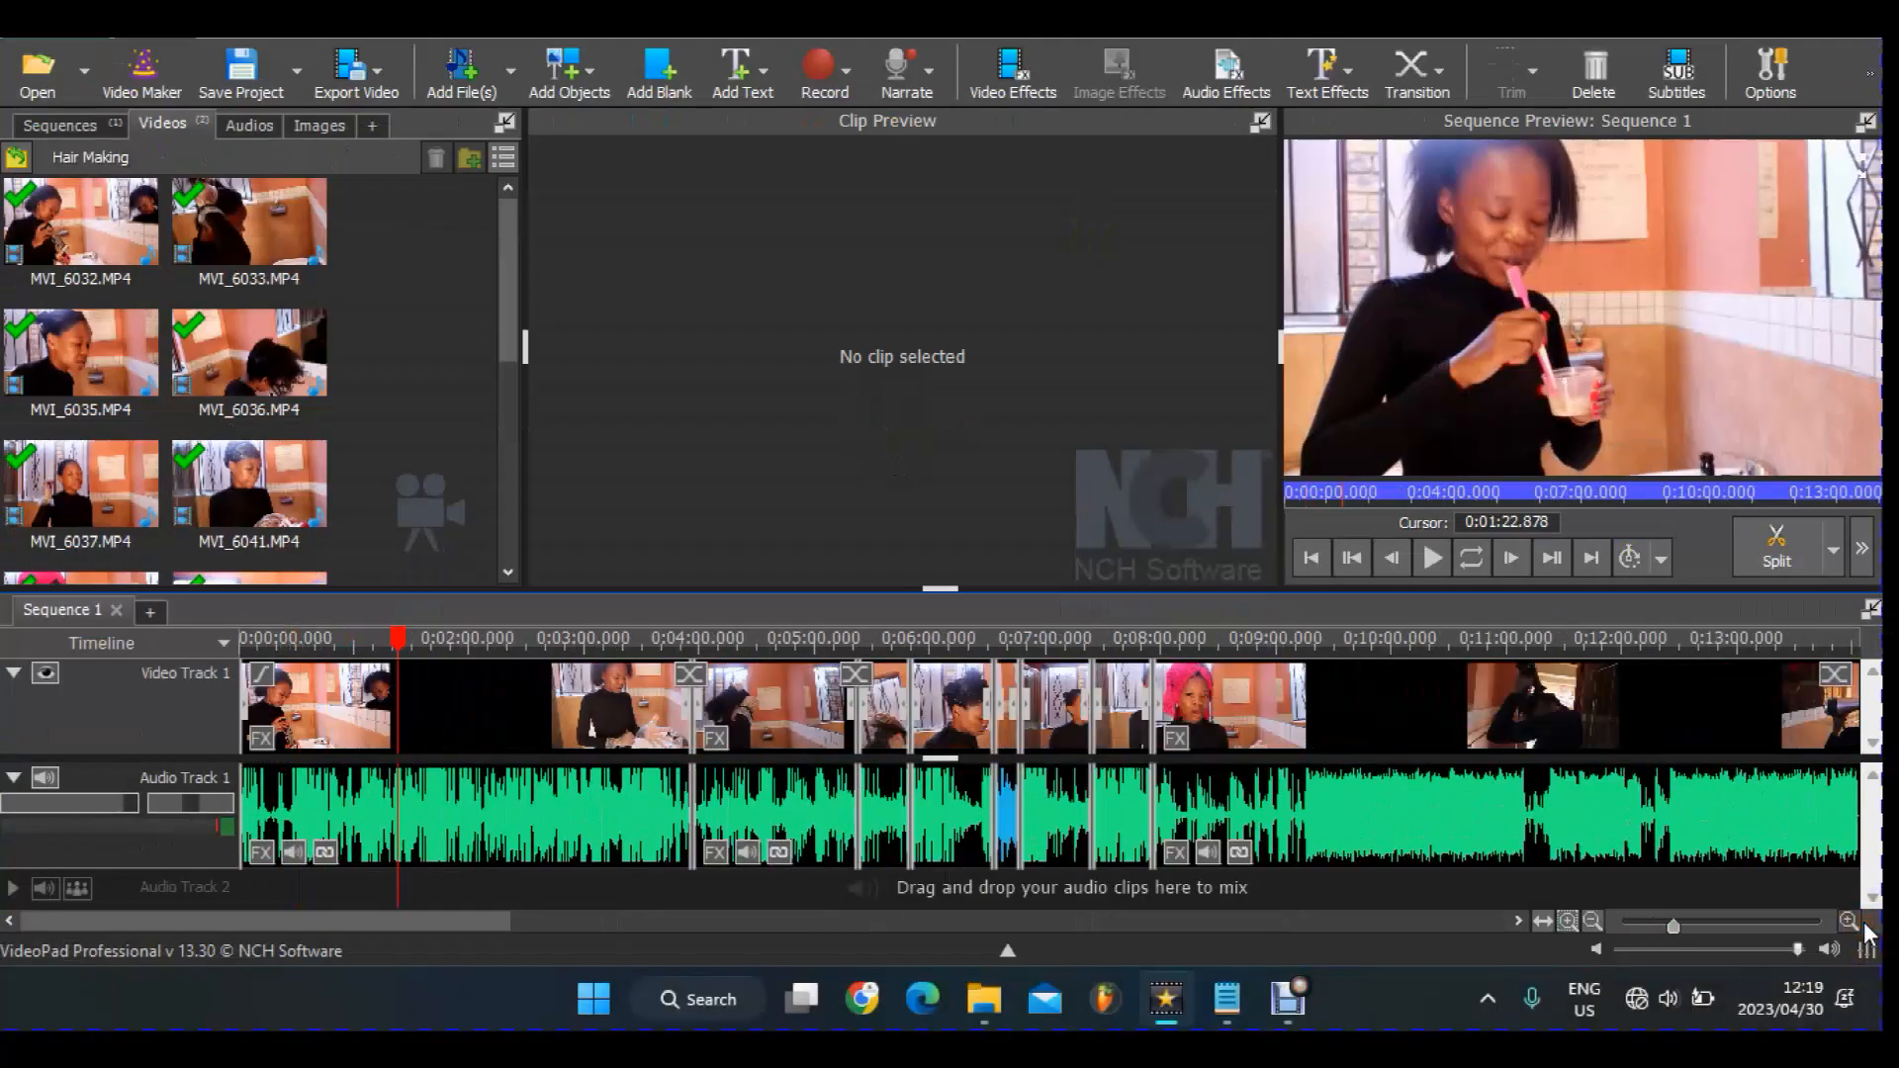
click(1848, 921)
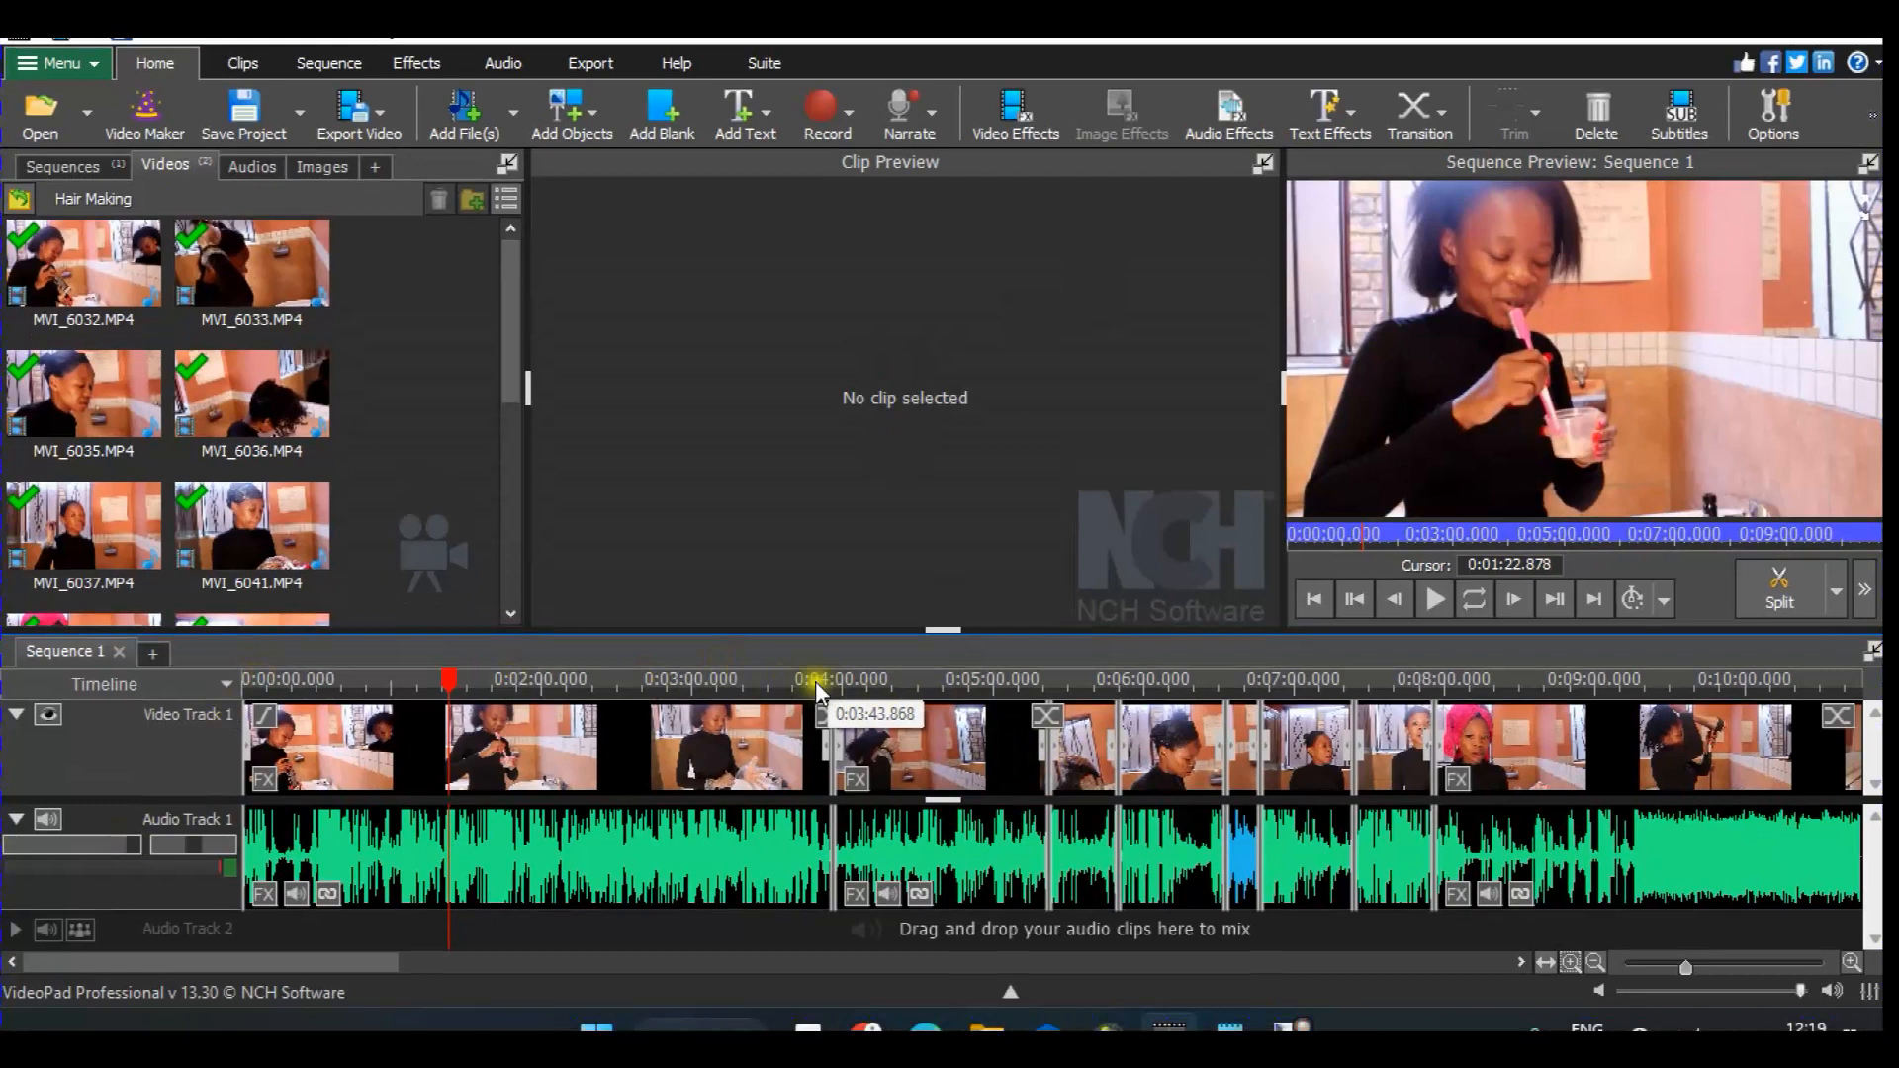
click(832, 684)
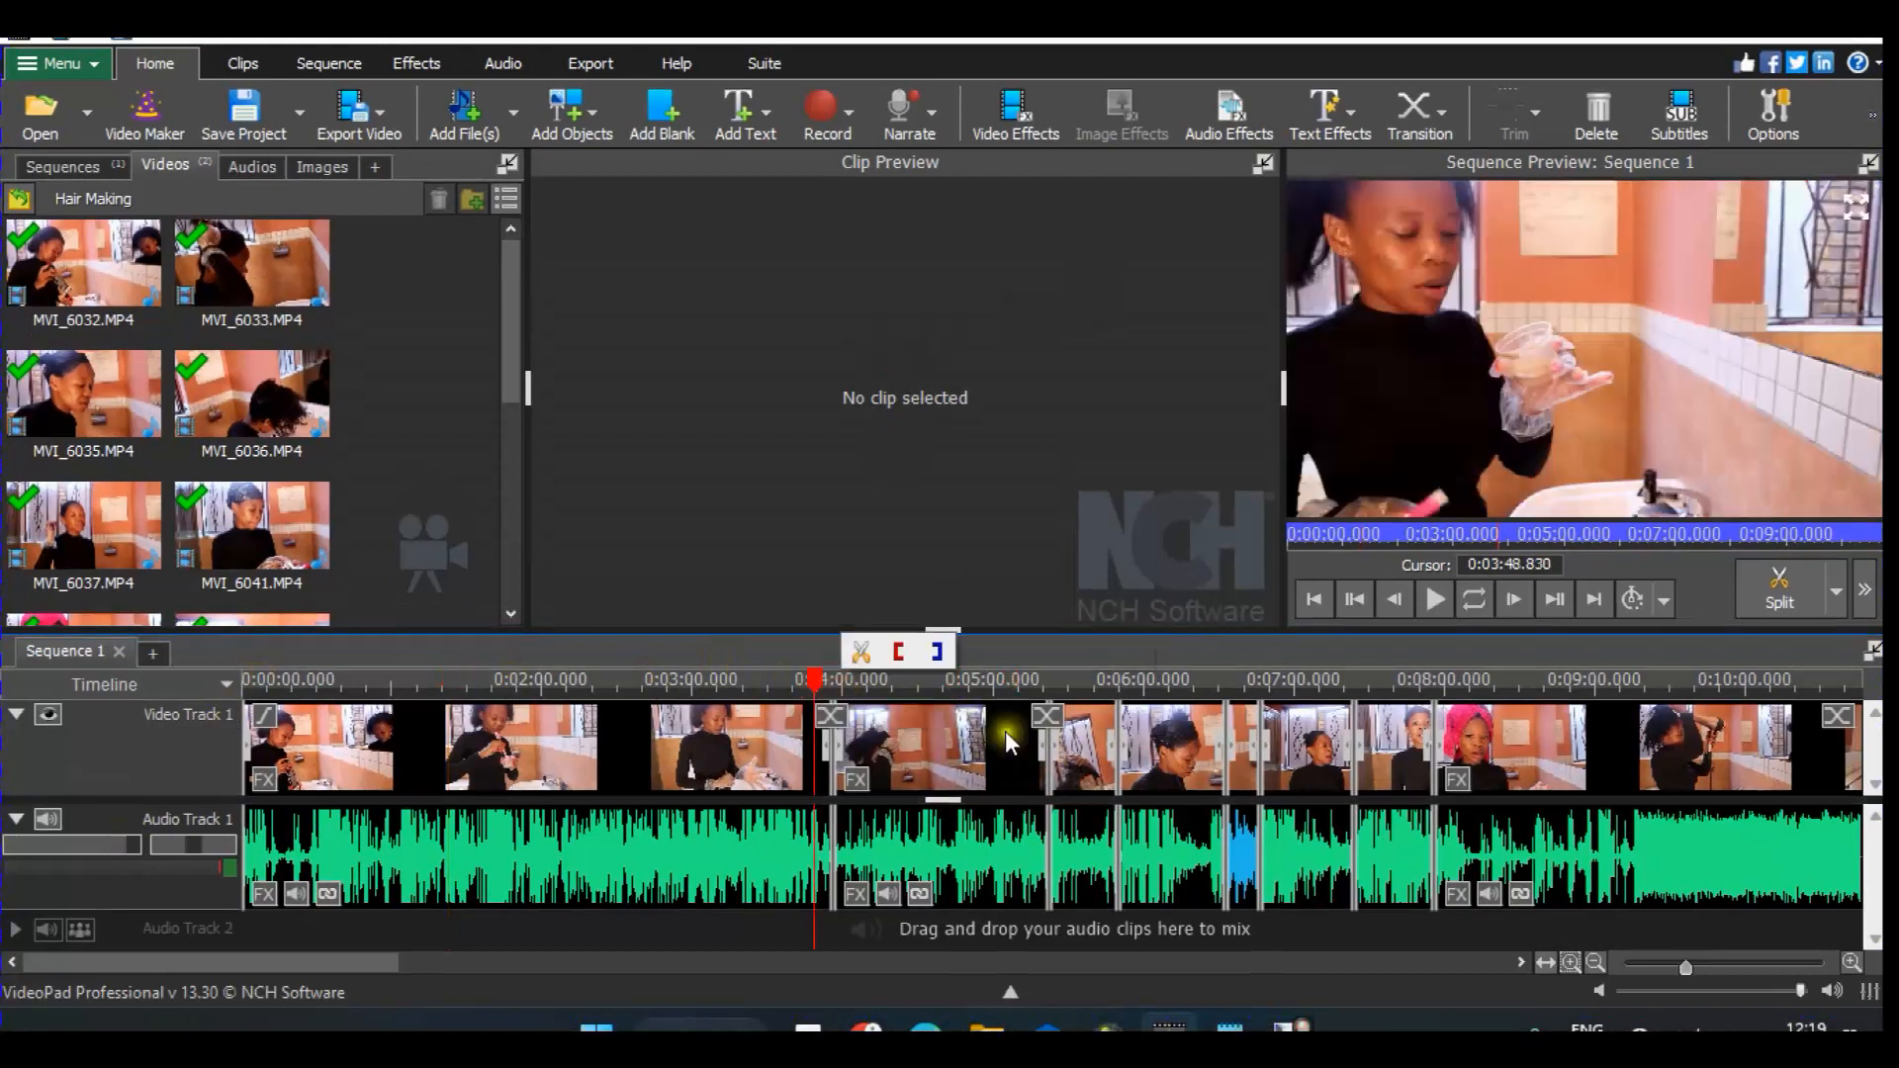
click(959, 751)
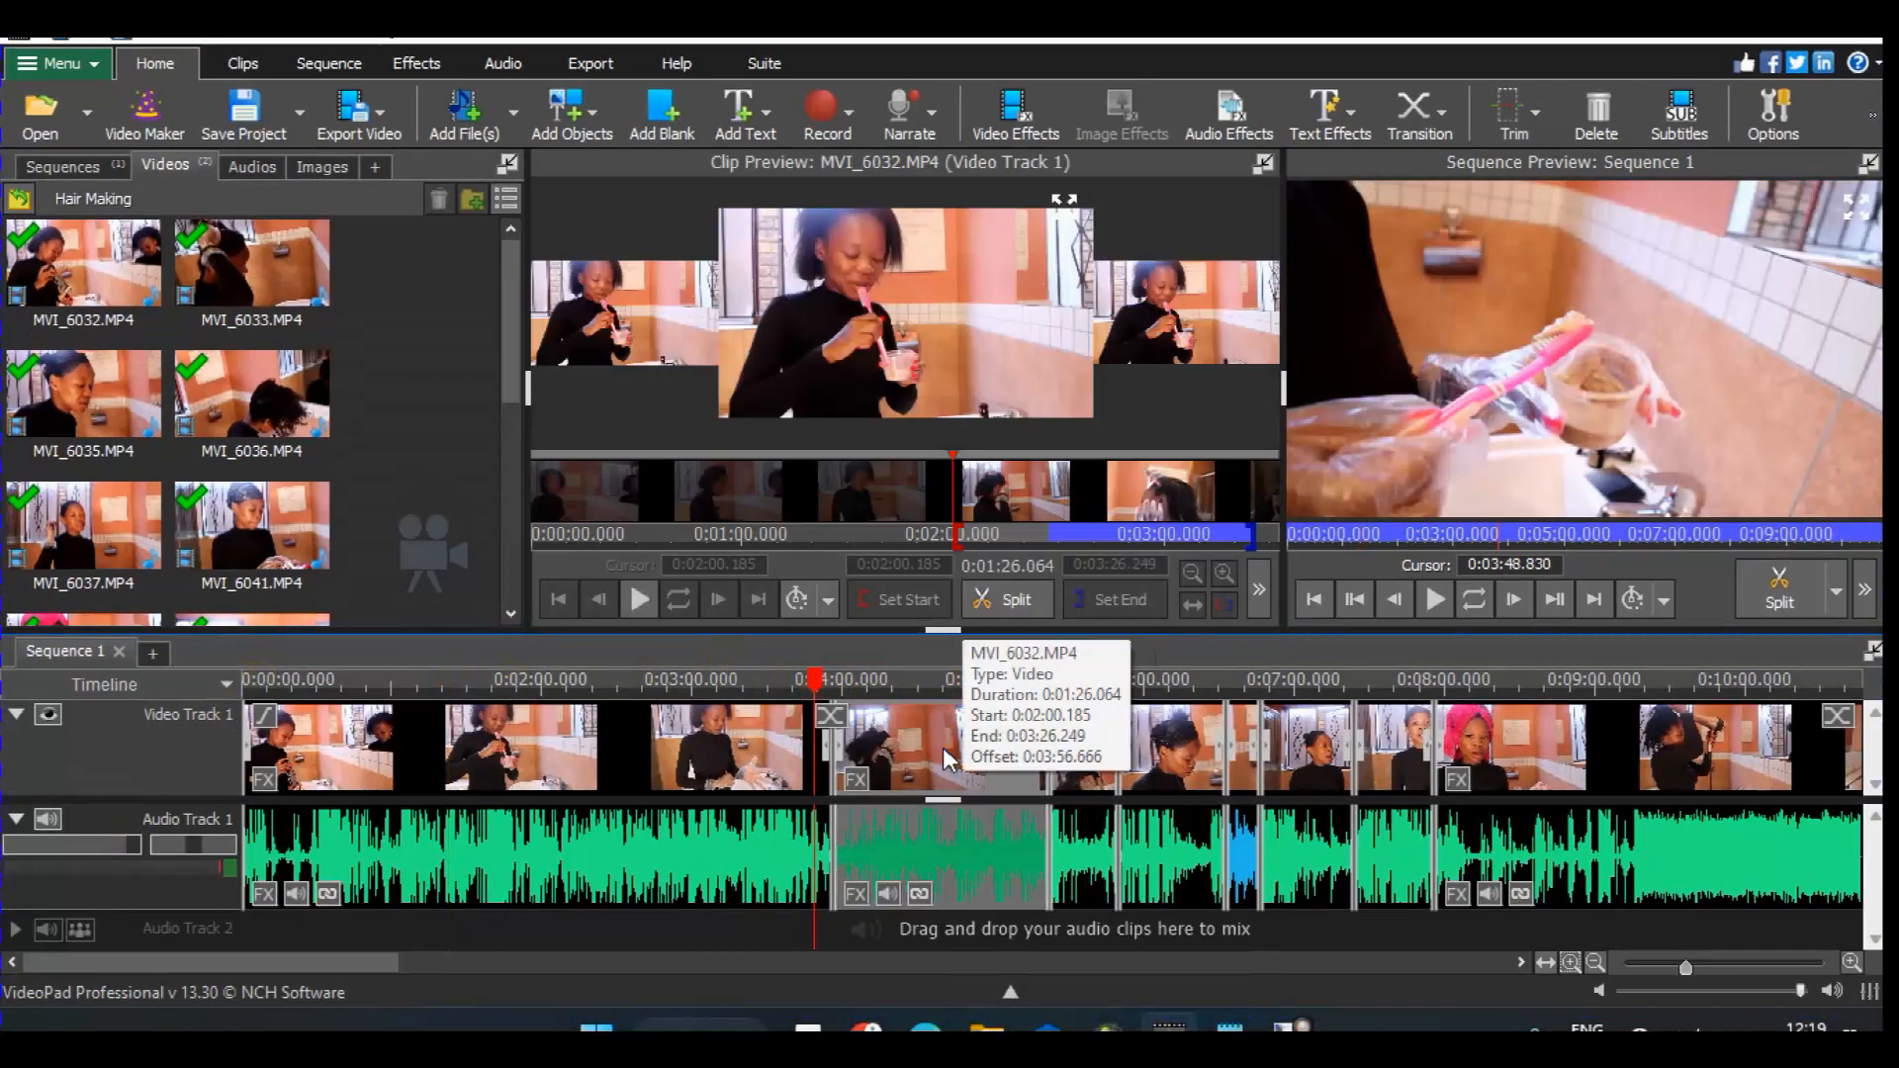
click(1086, 754)
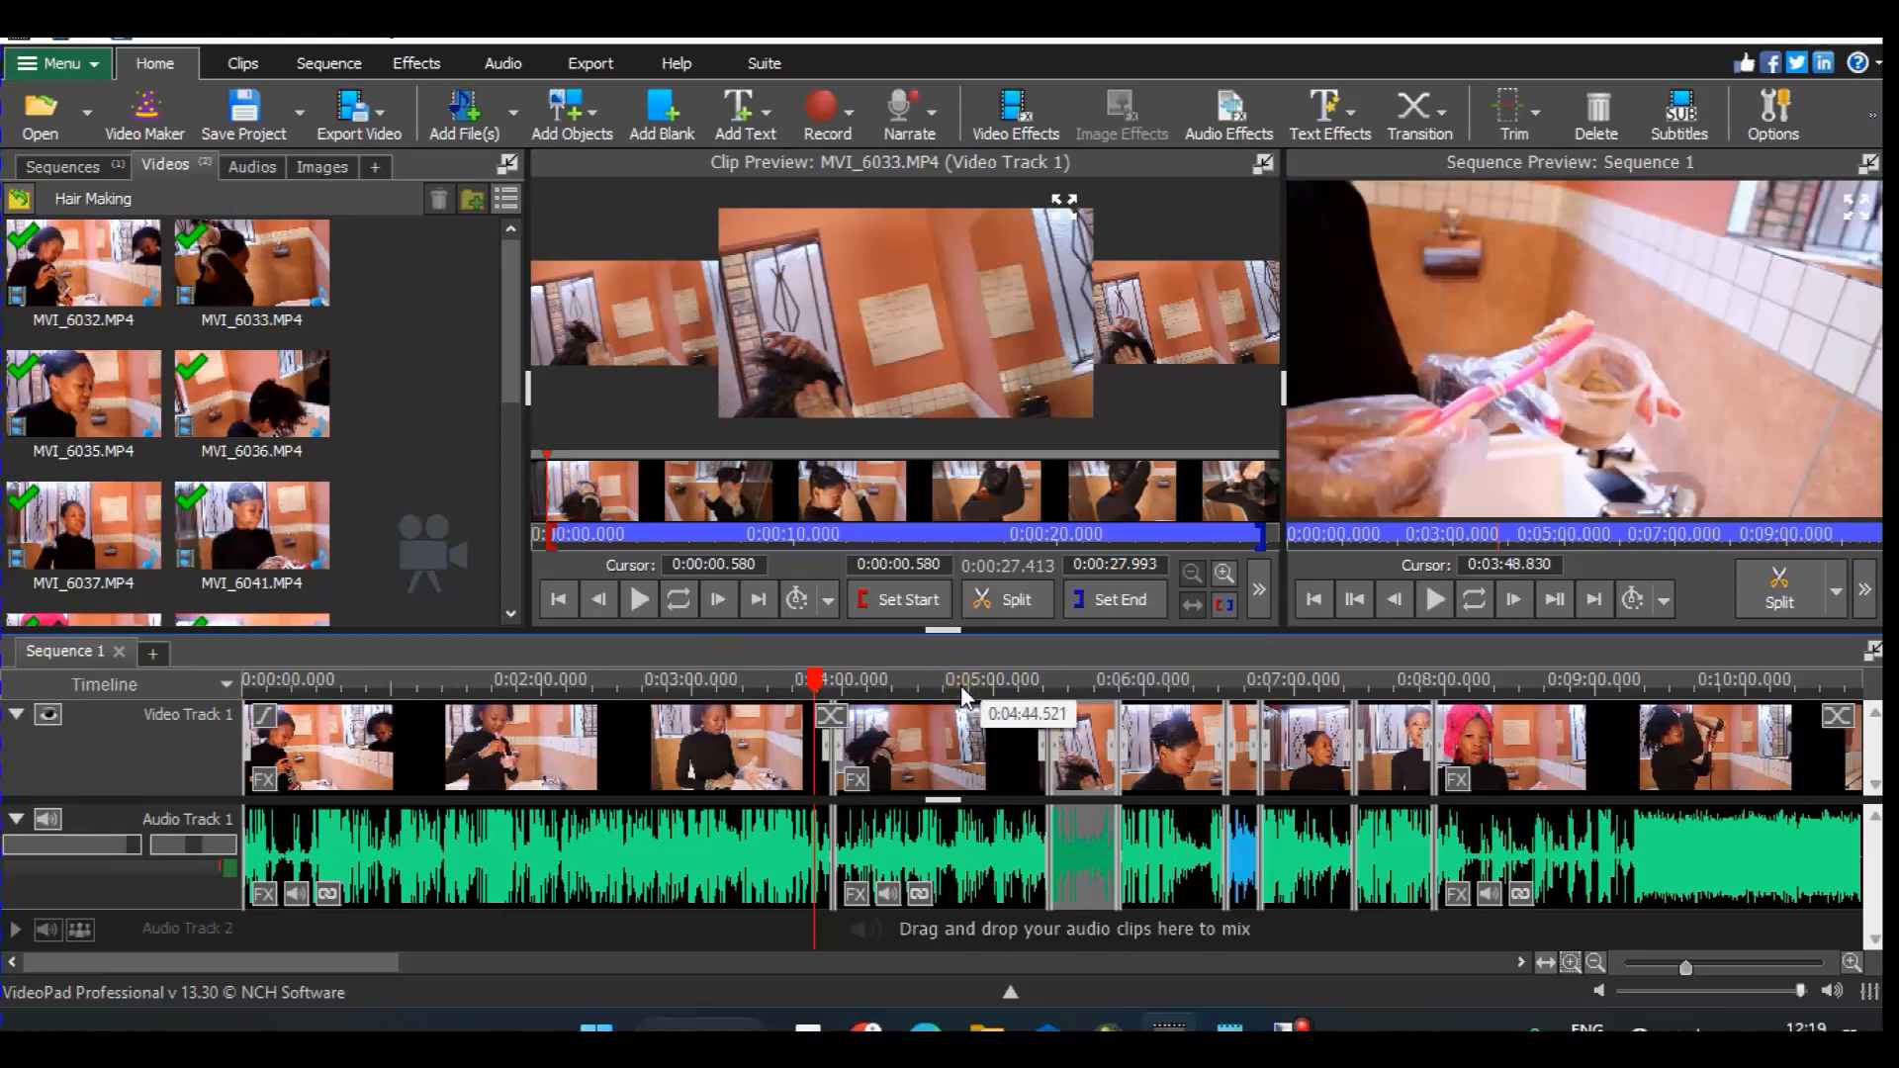
mouse_move(1054, 719)
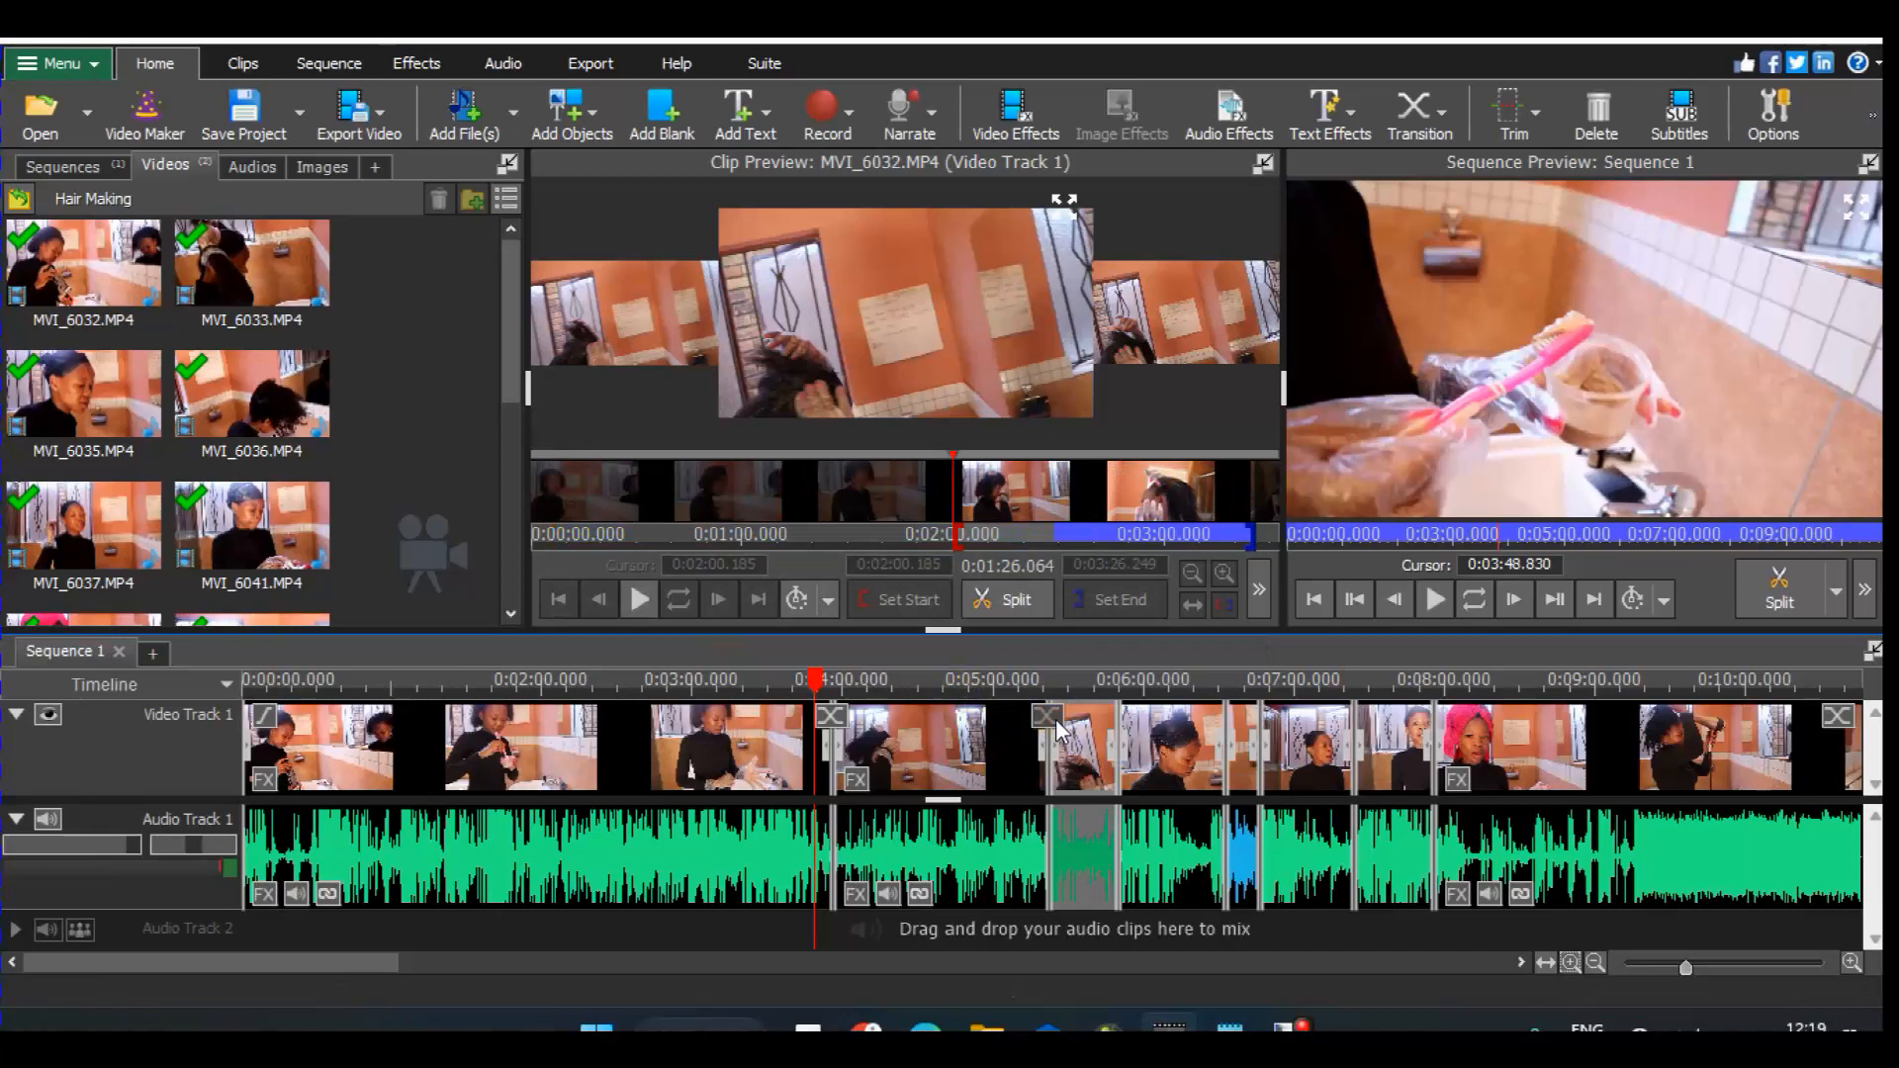
click(1054, 720)
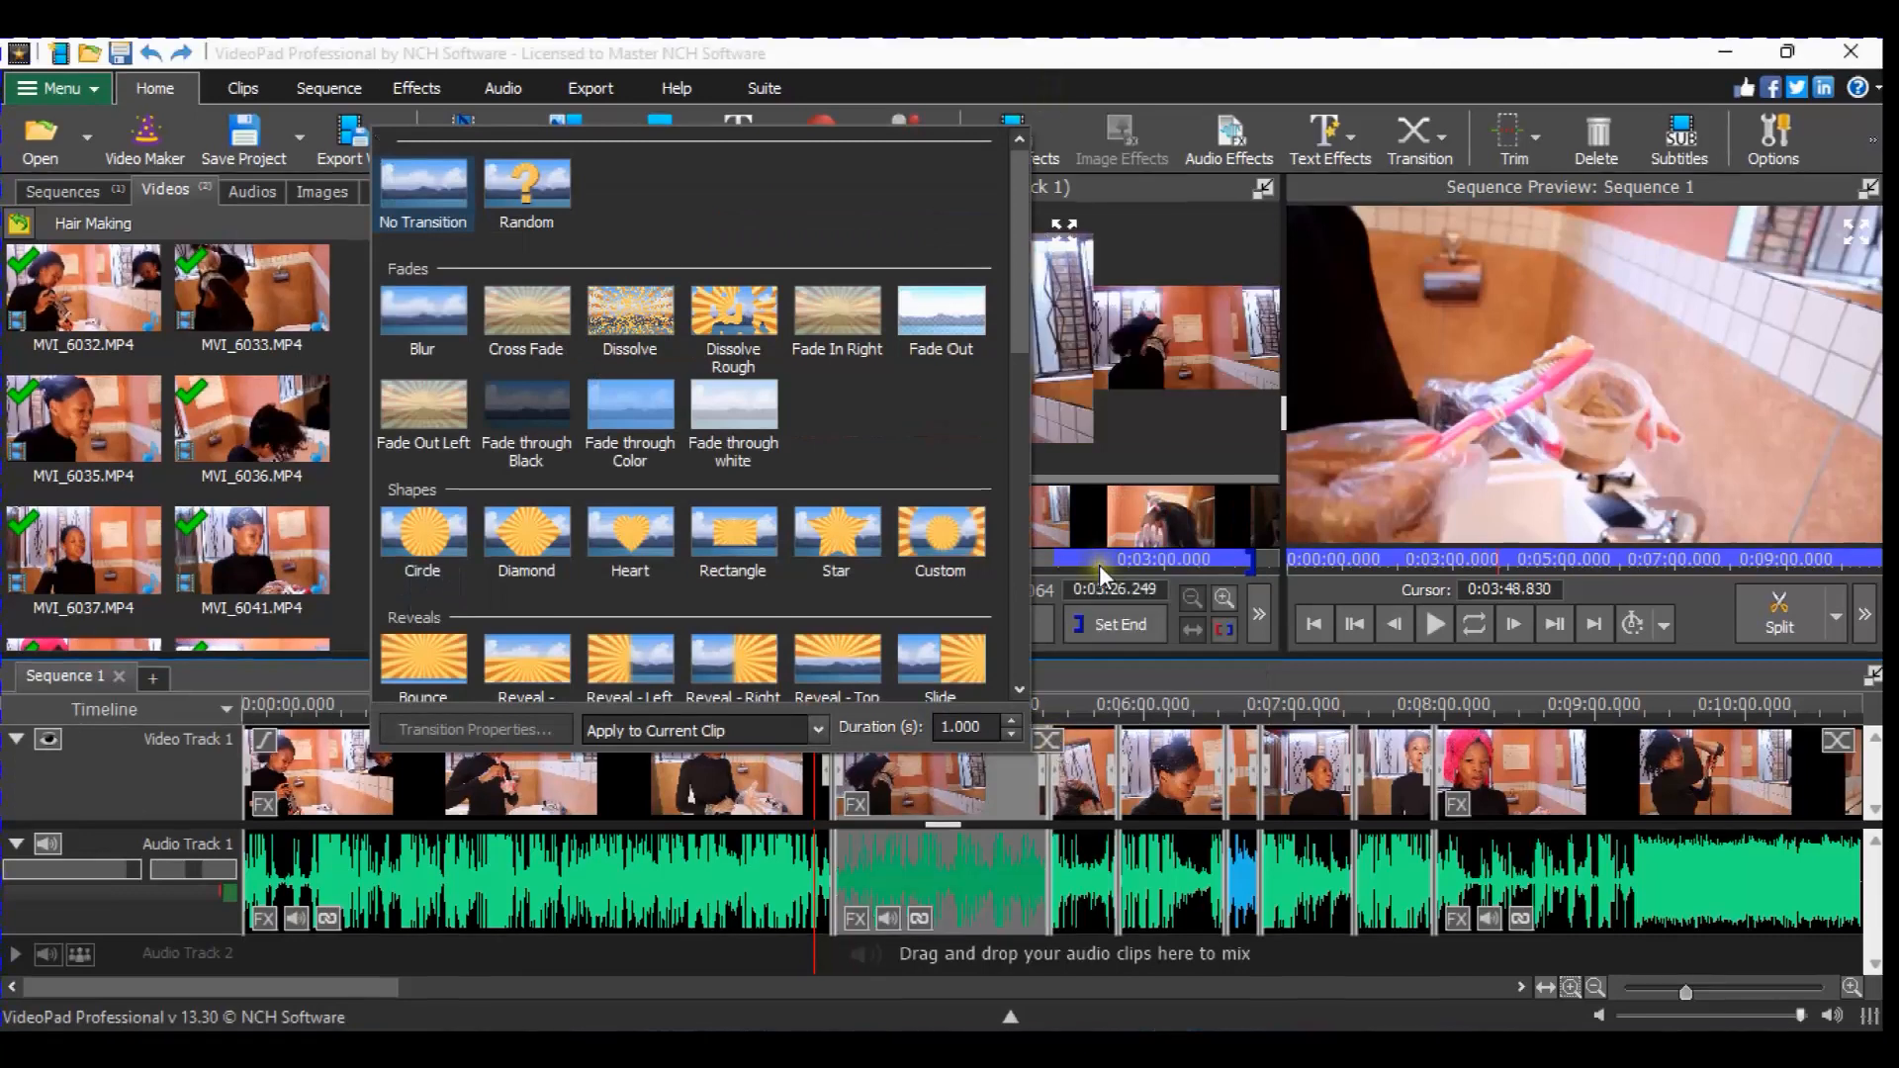
click(1224, 719)
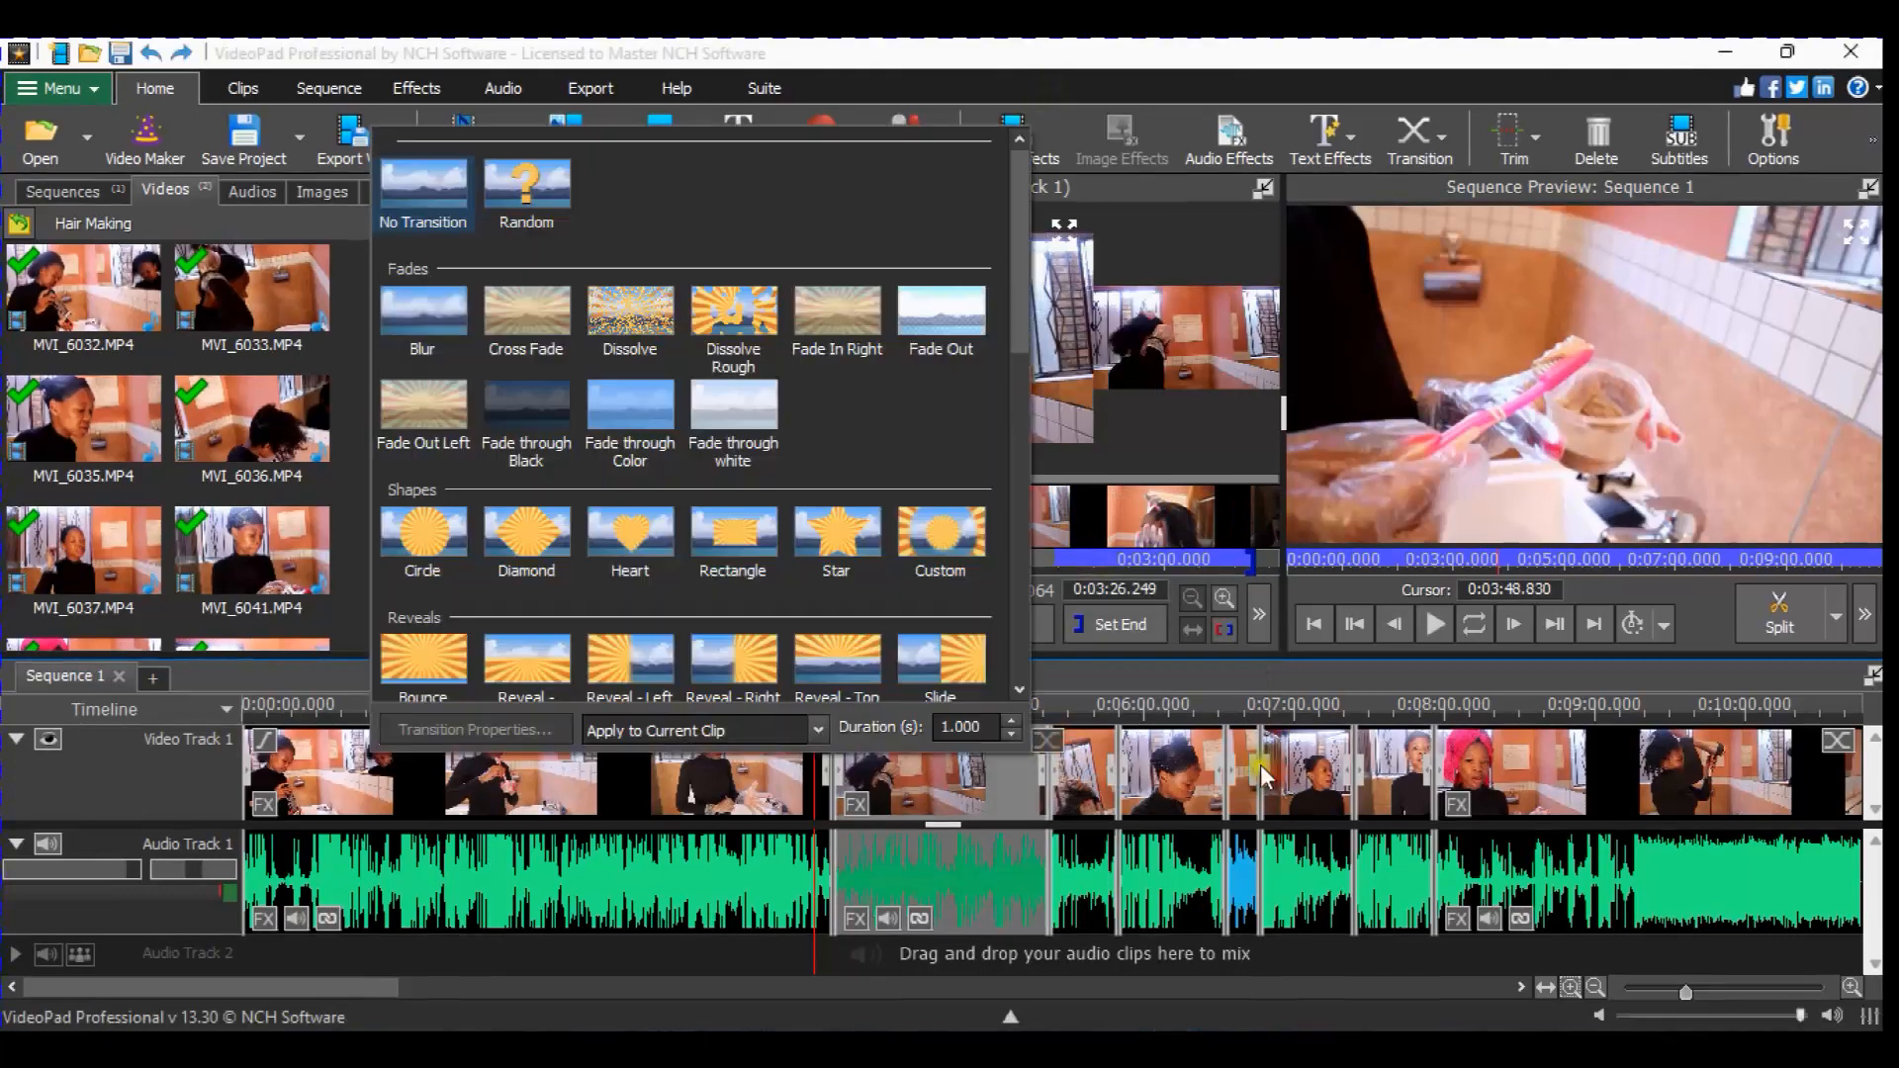
click(1071, 762)
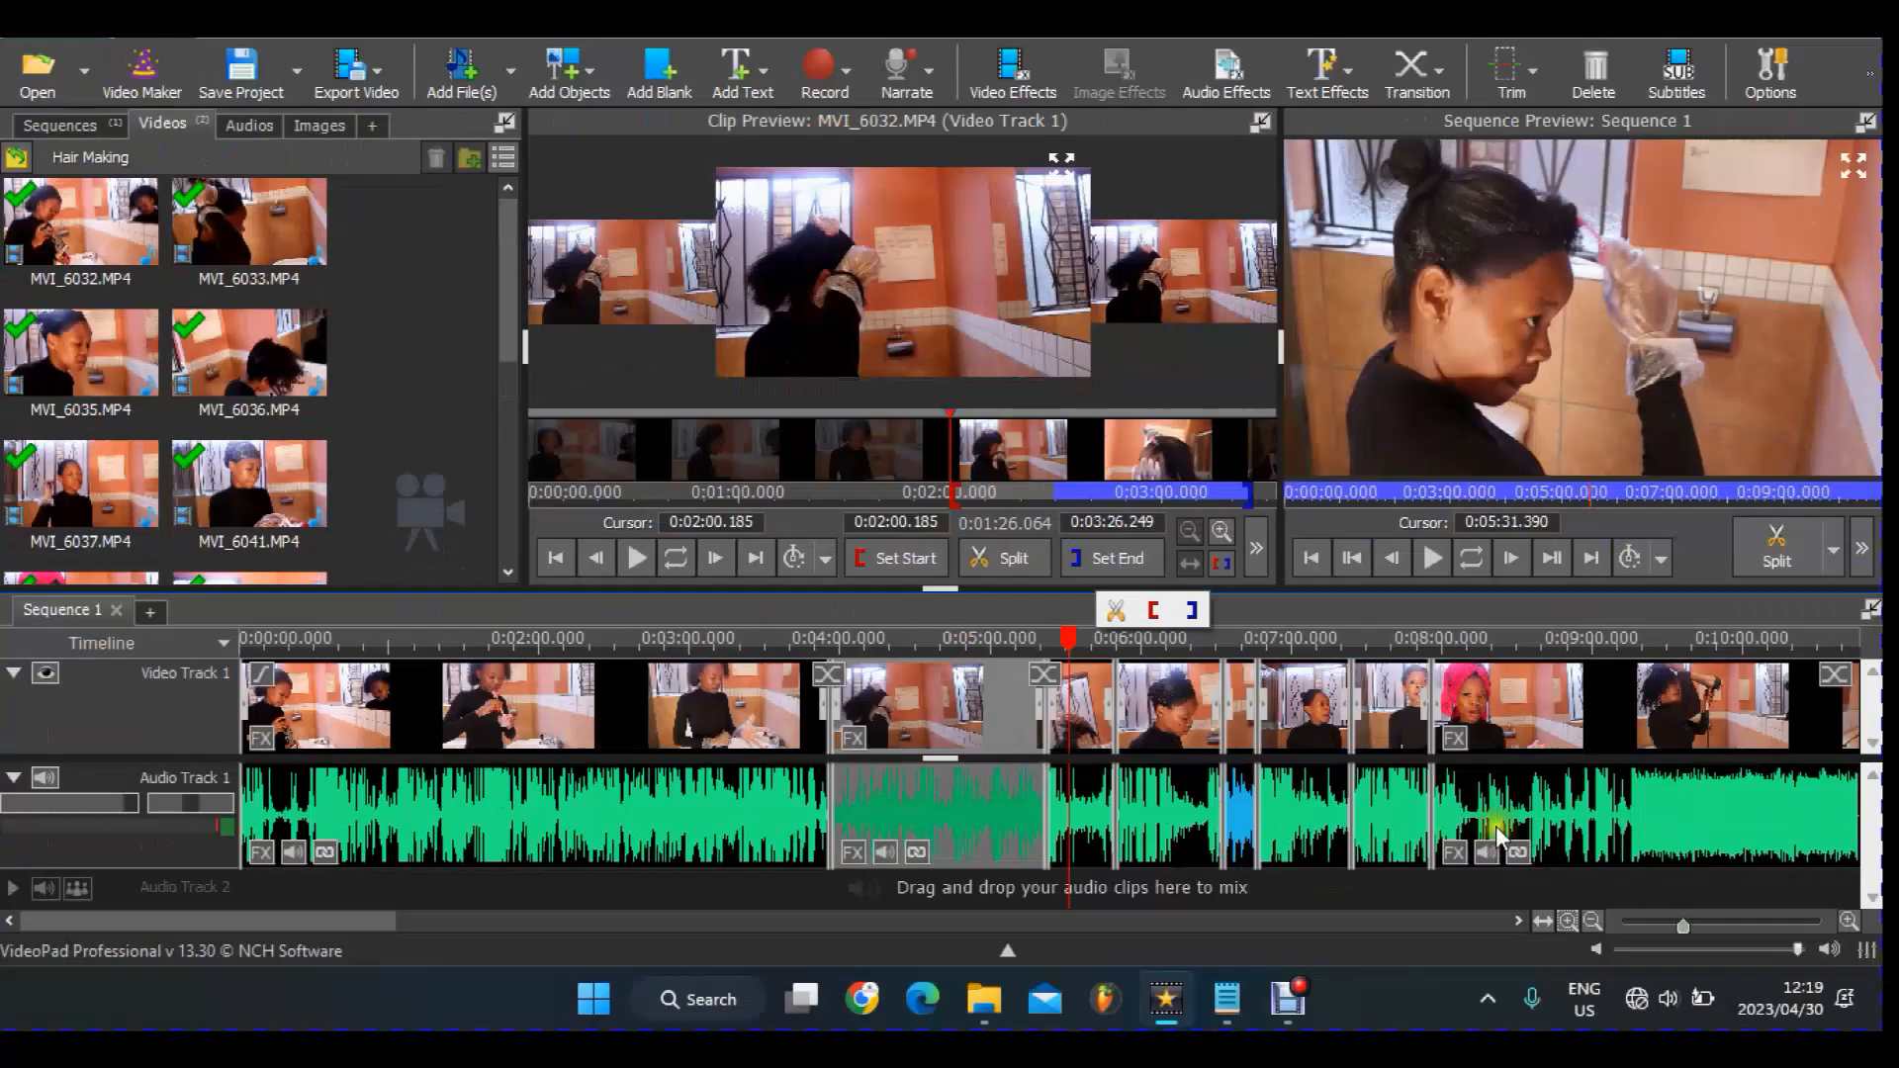
Step: Apply a Cross Fade between the MVI_6032.MP4 and MVI_6033.MP4 clips, moving the clip for an overlapping transition
click(1321, 645)
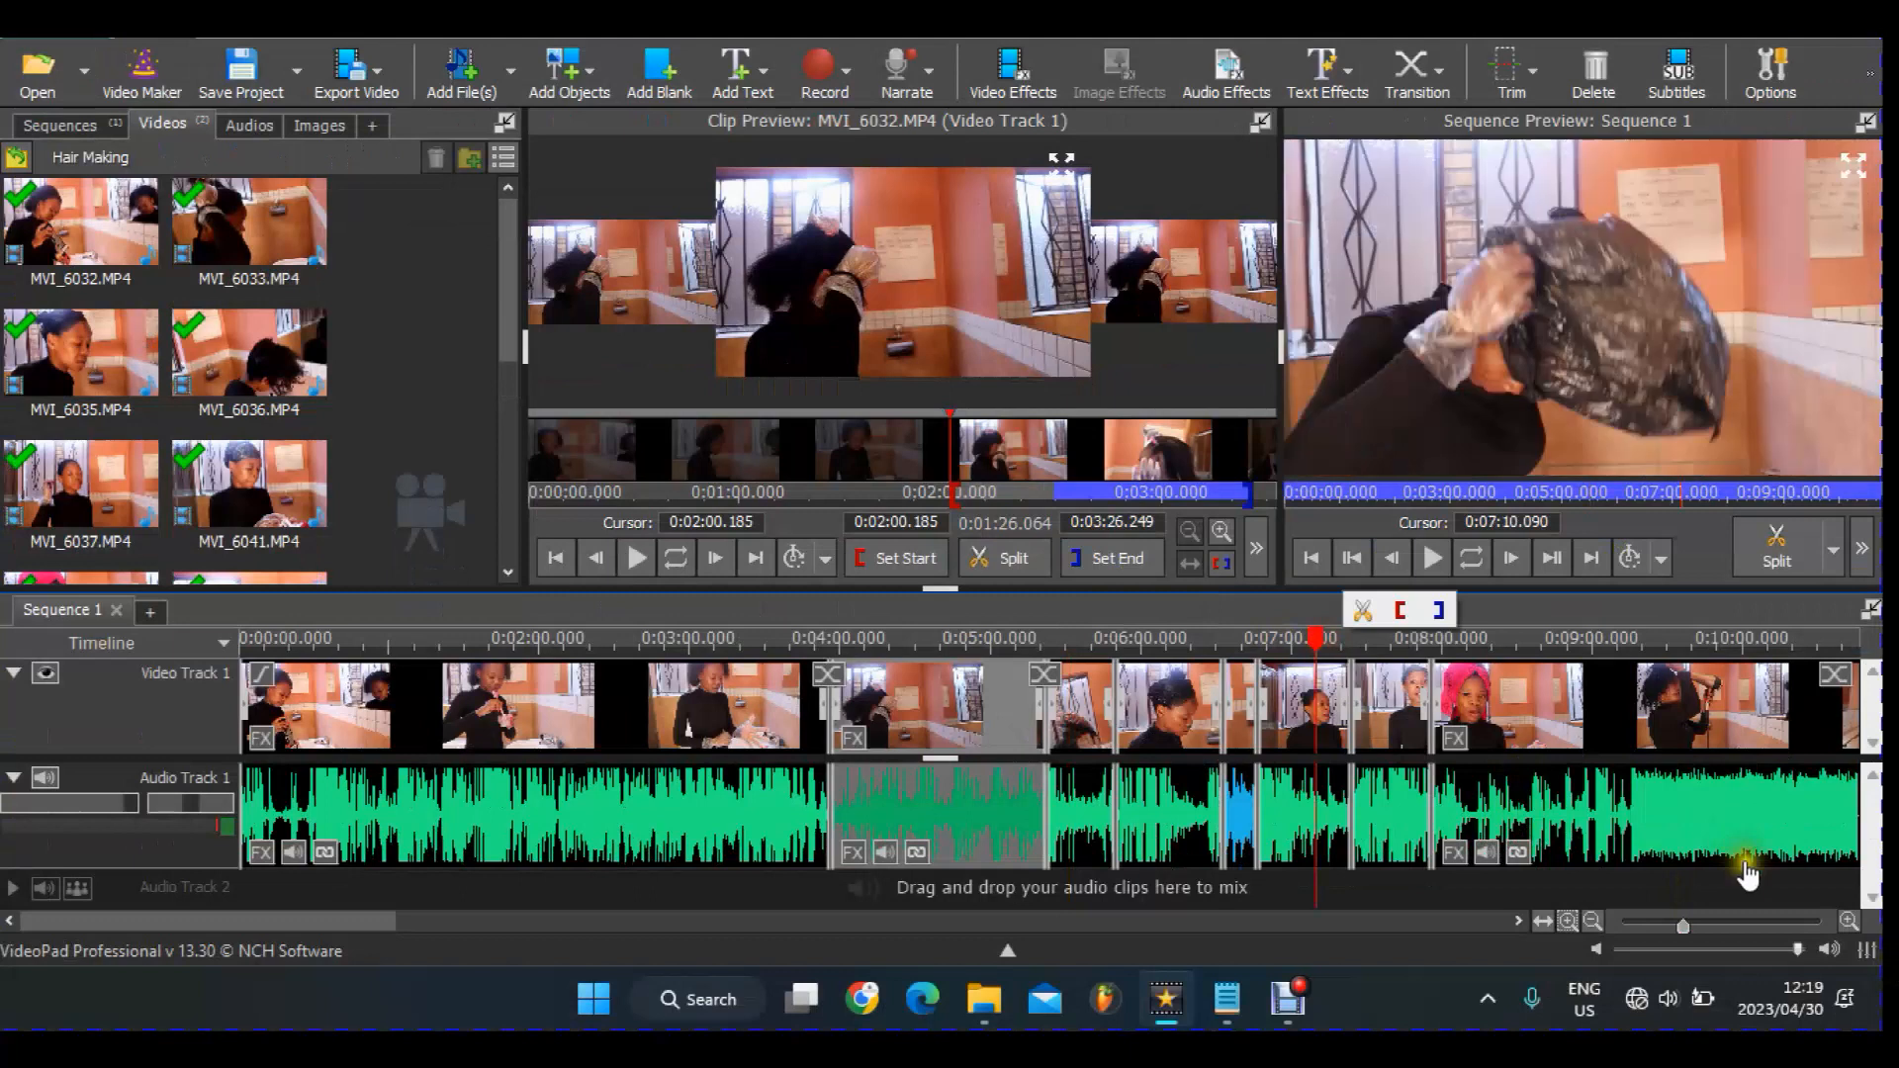
click(1852, 921)
click(1852, 922)
click(1852, 921)
click(1852, 921)
click(1852, 921)
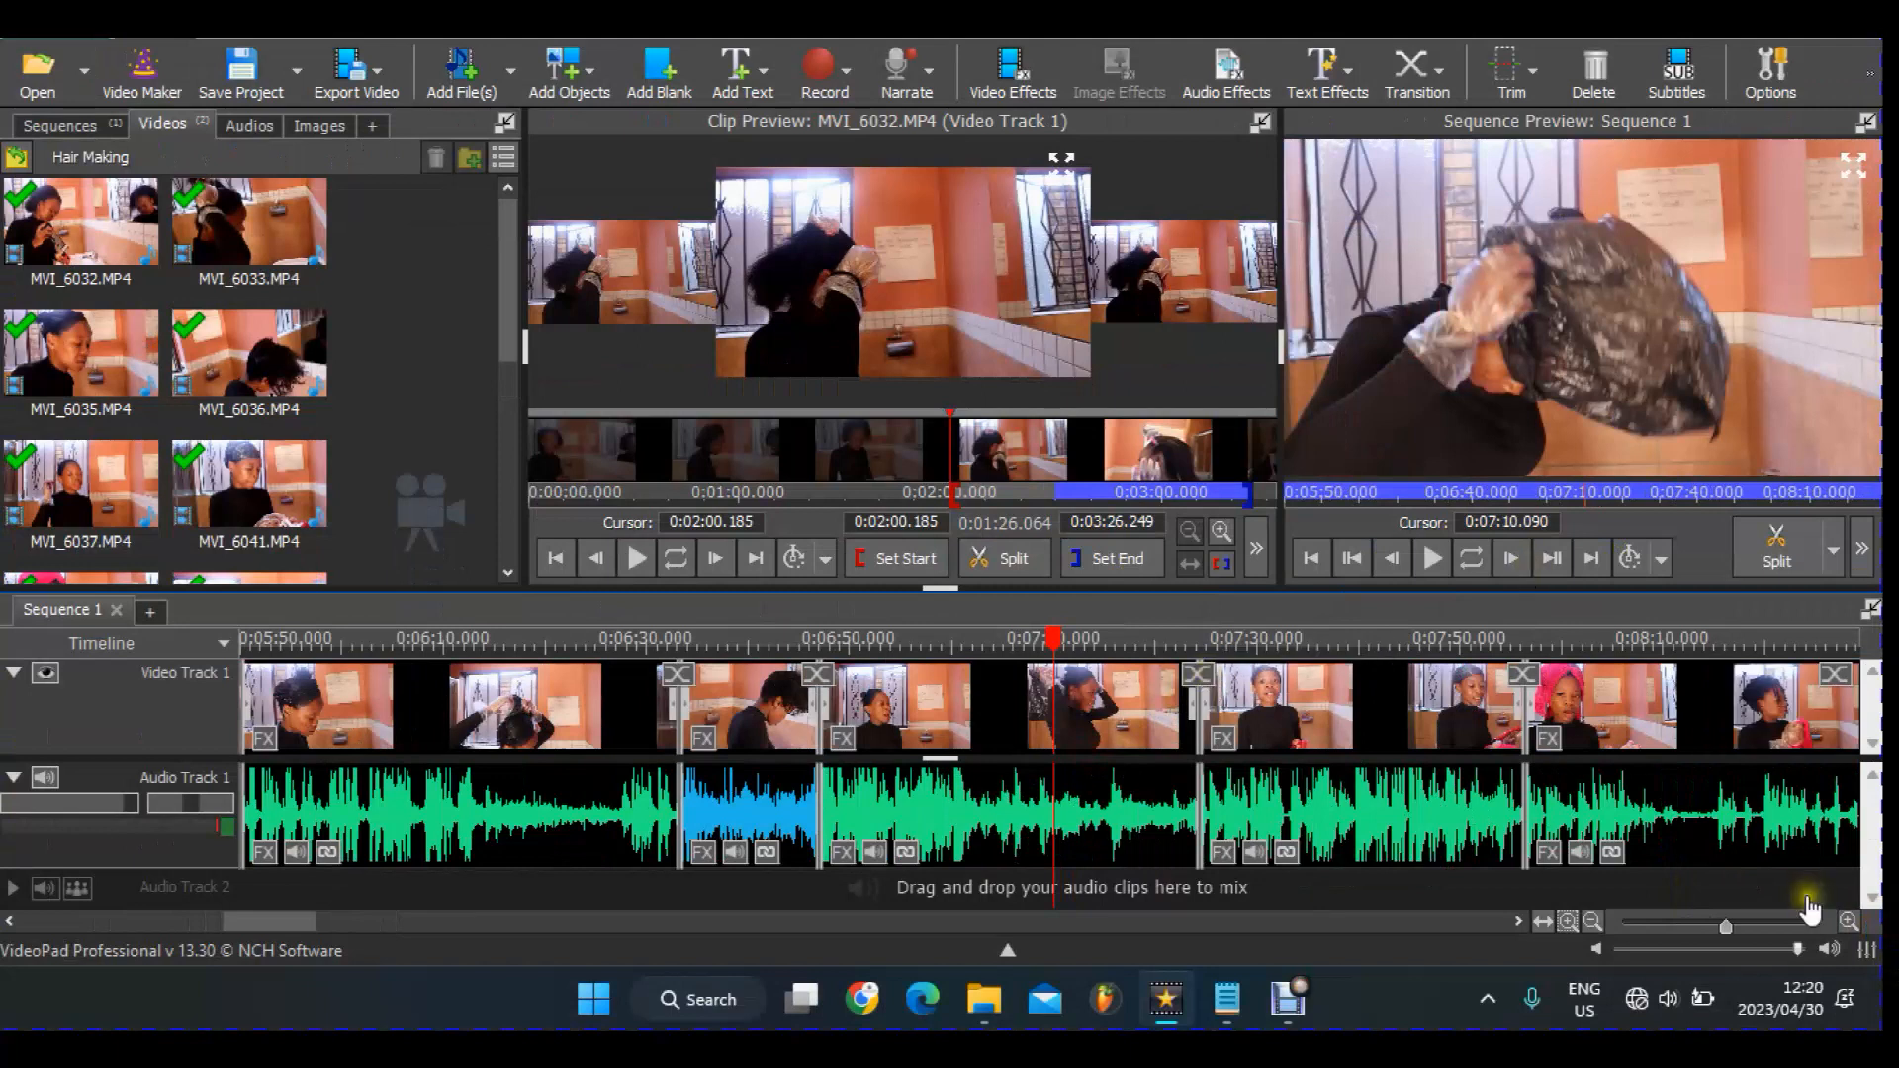
click(1592, 921)
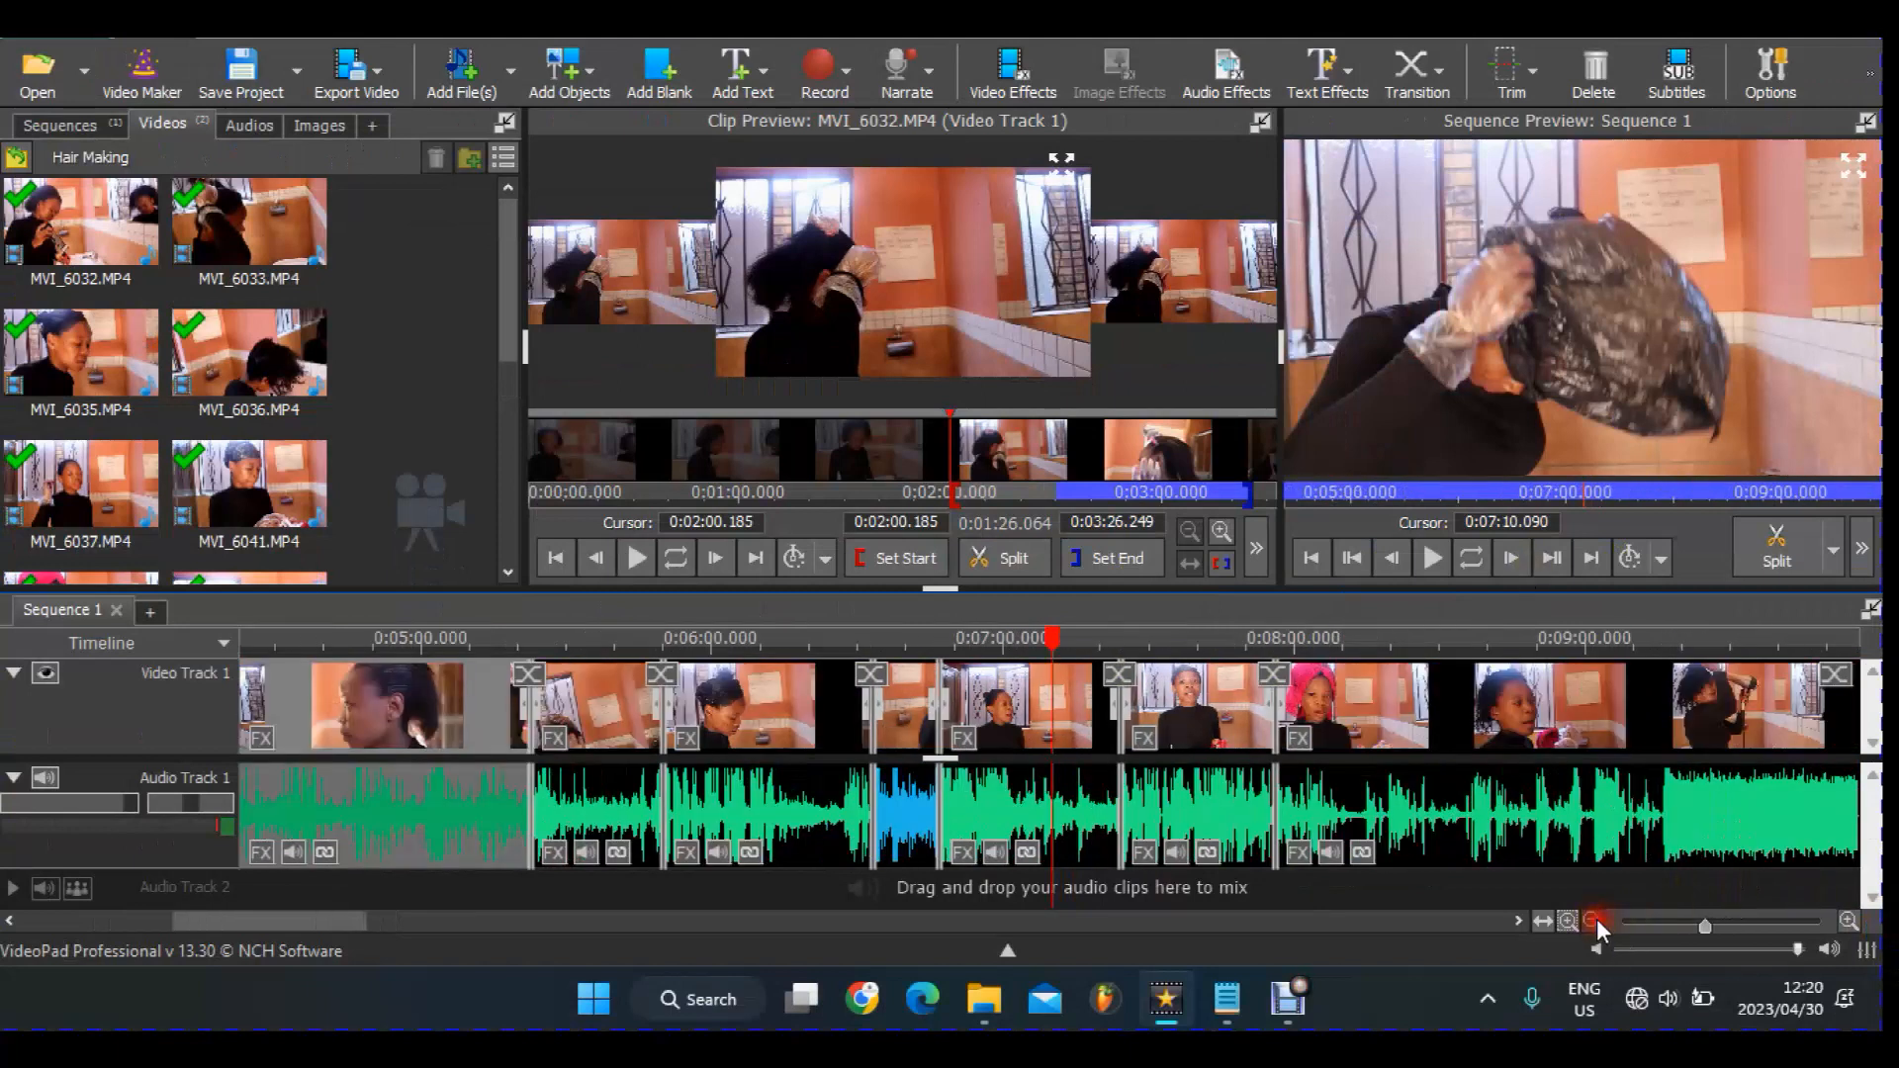
click(1592, 920)
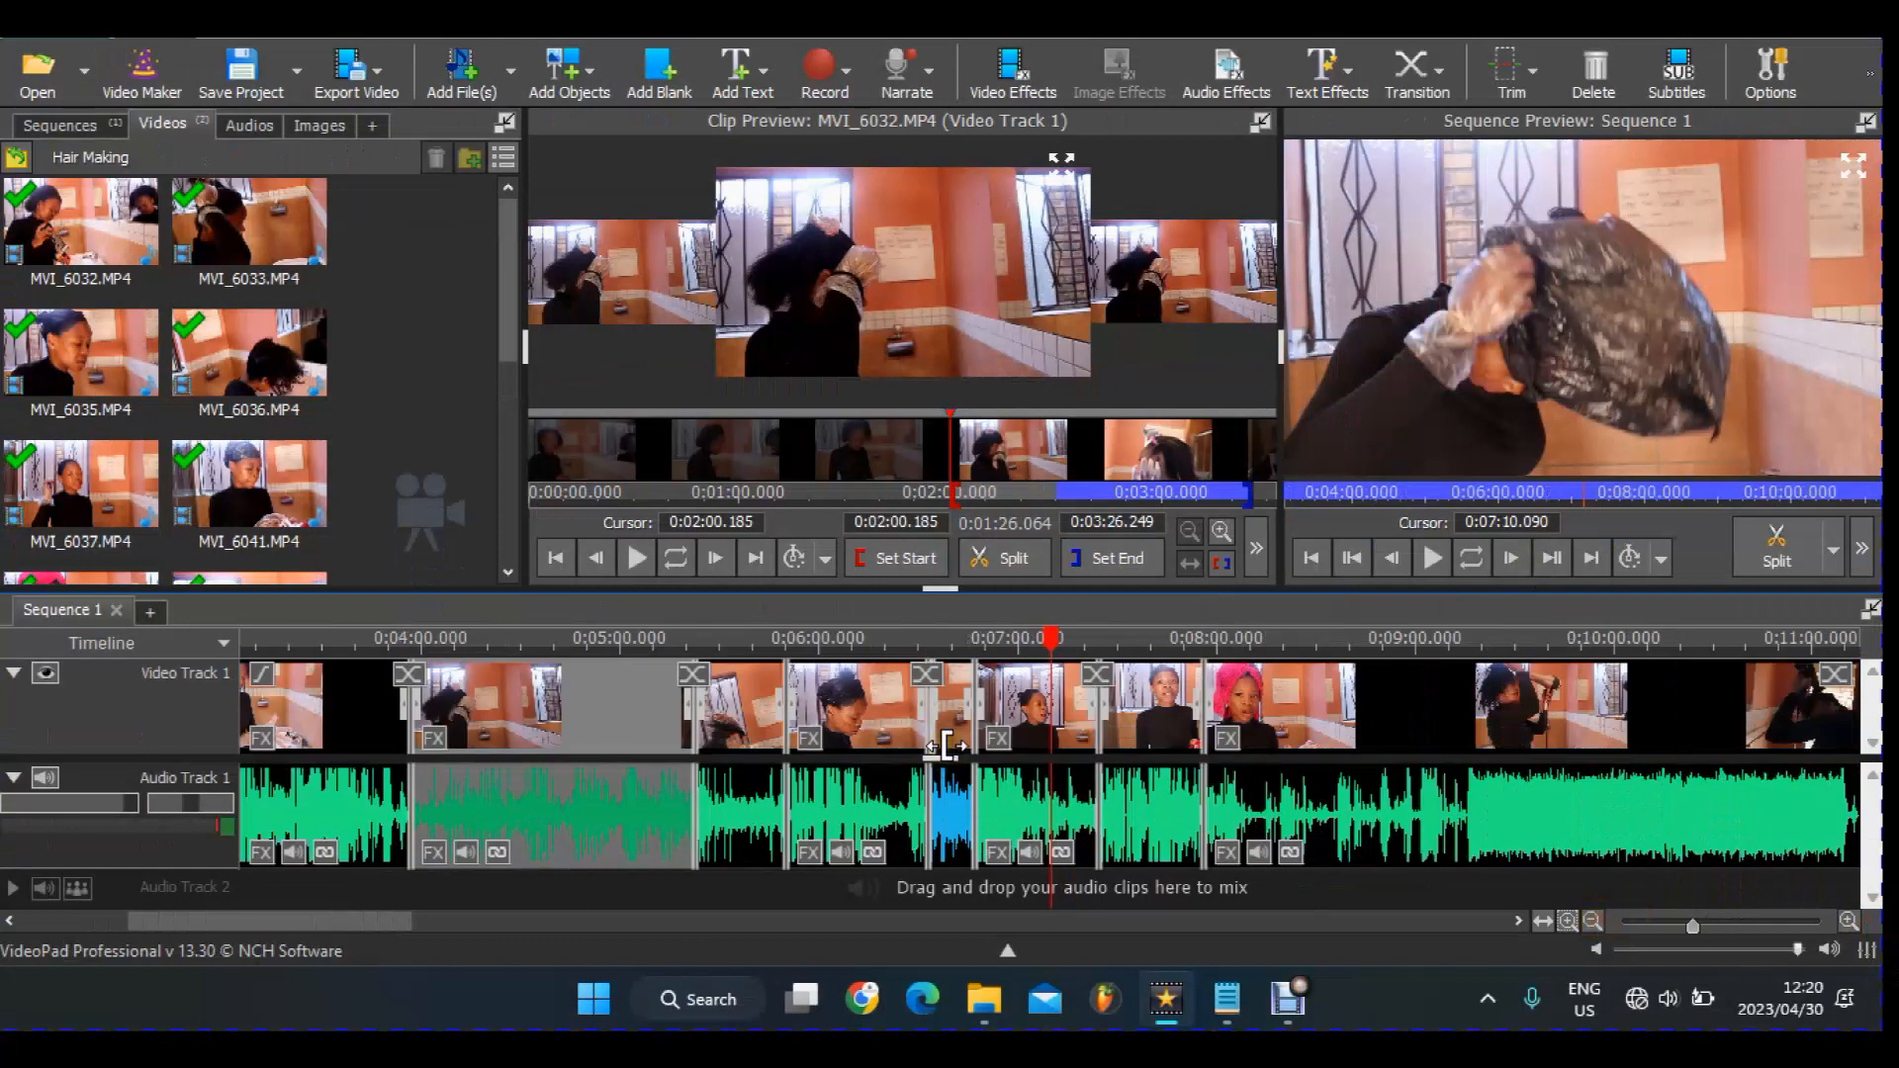
click(695, 674)
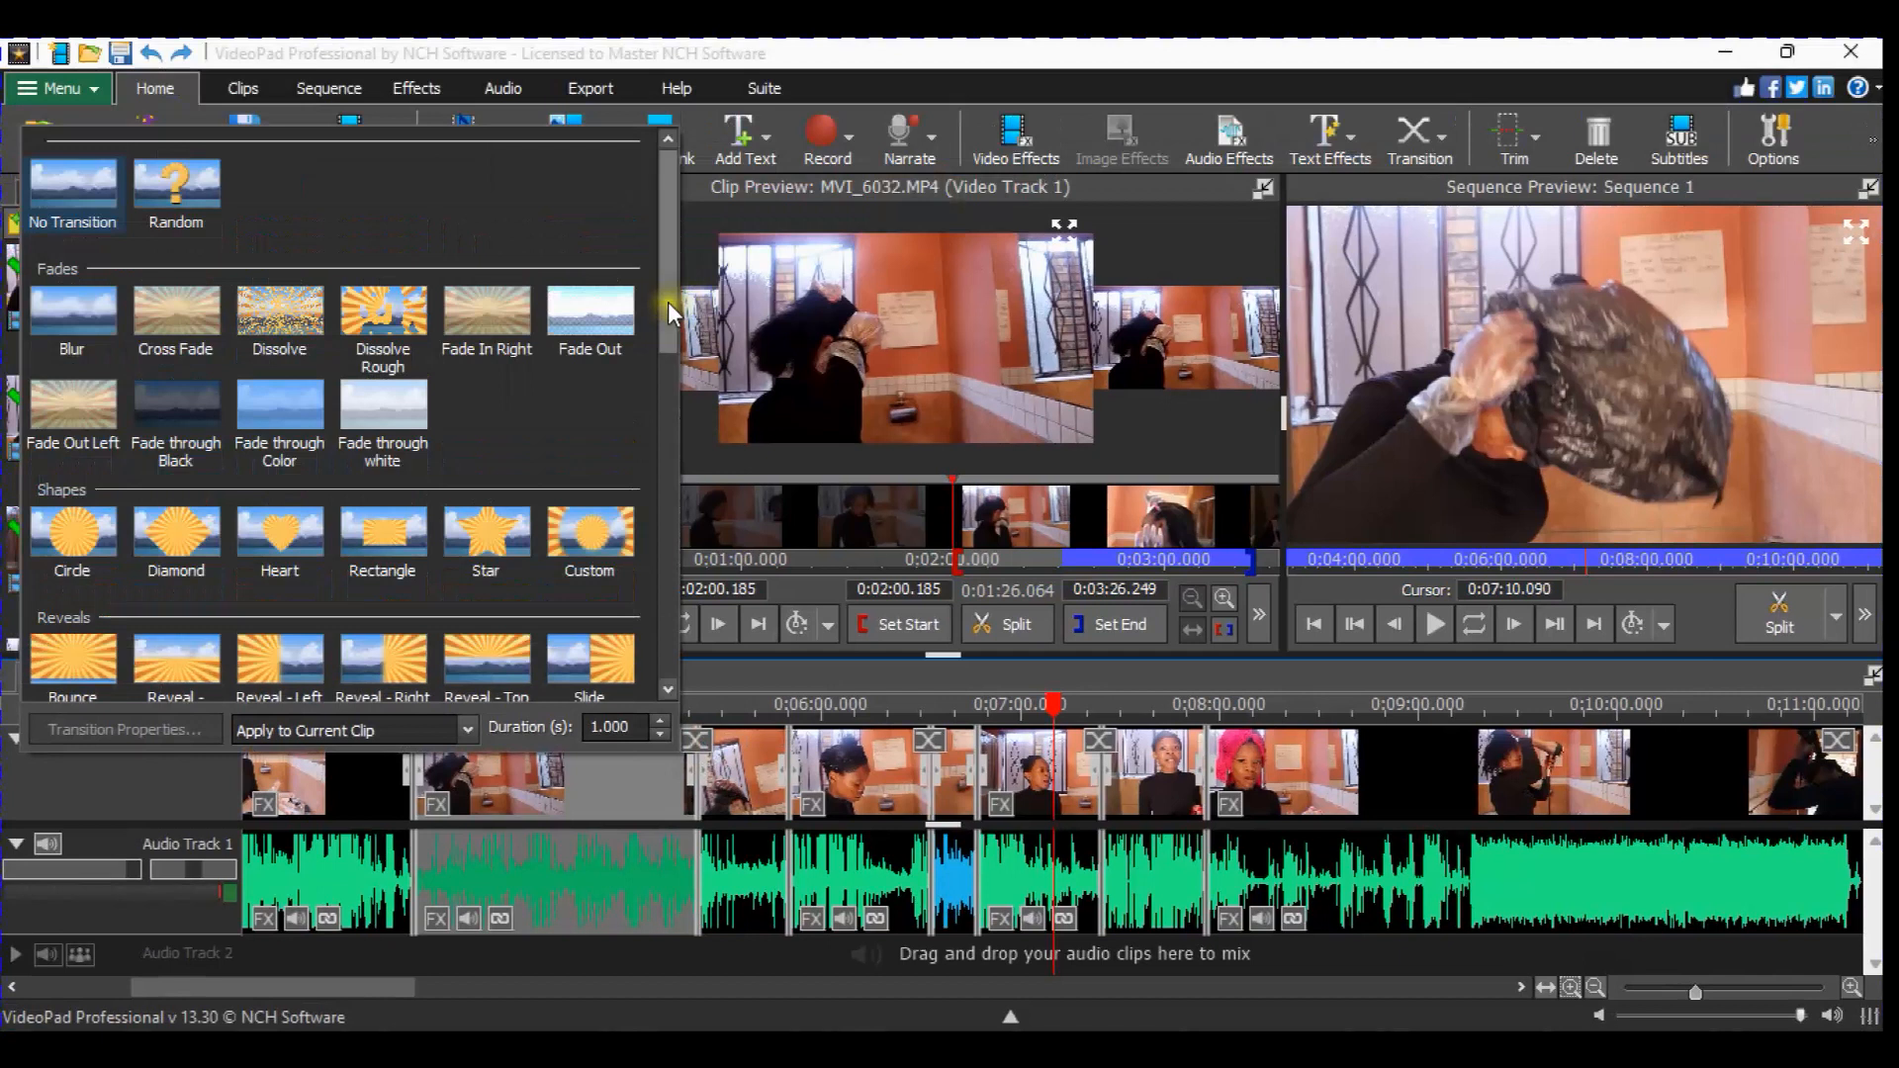
drag(667, 300, 627, 318)
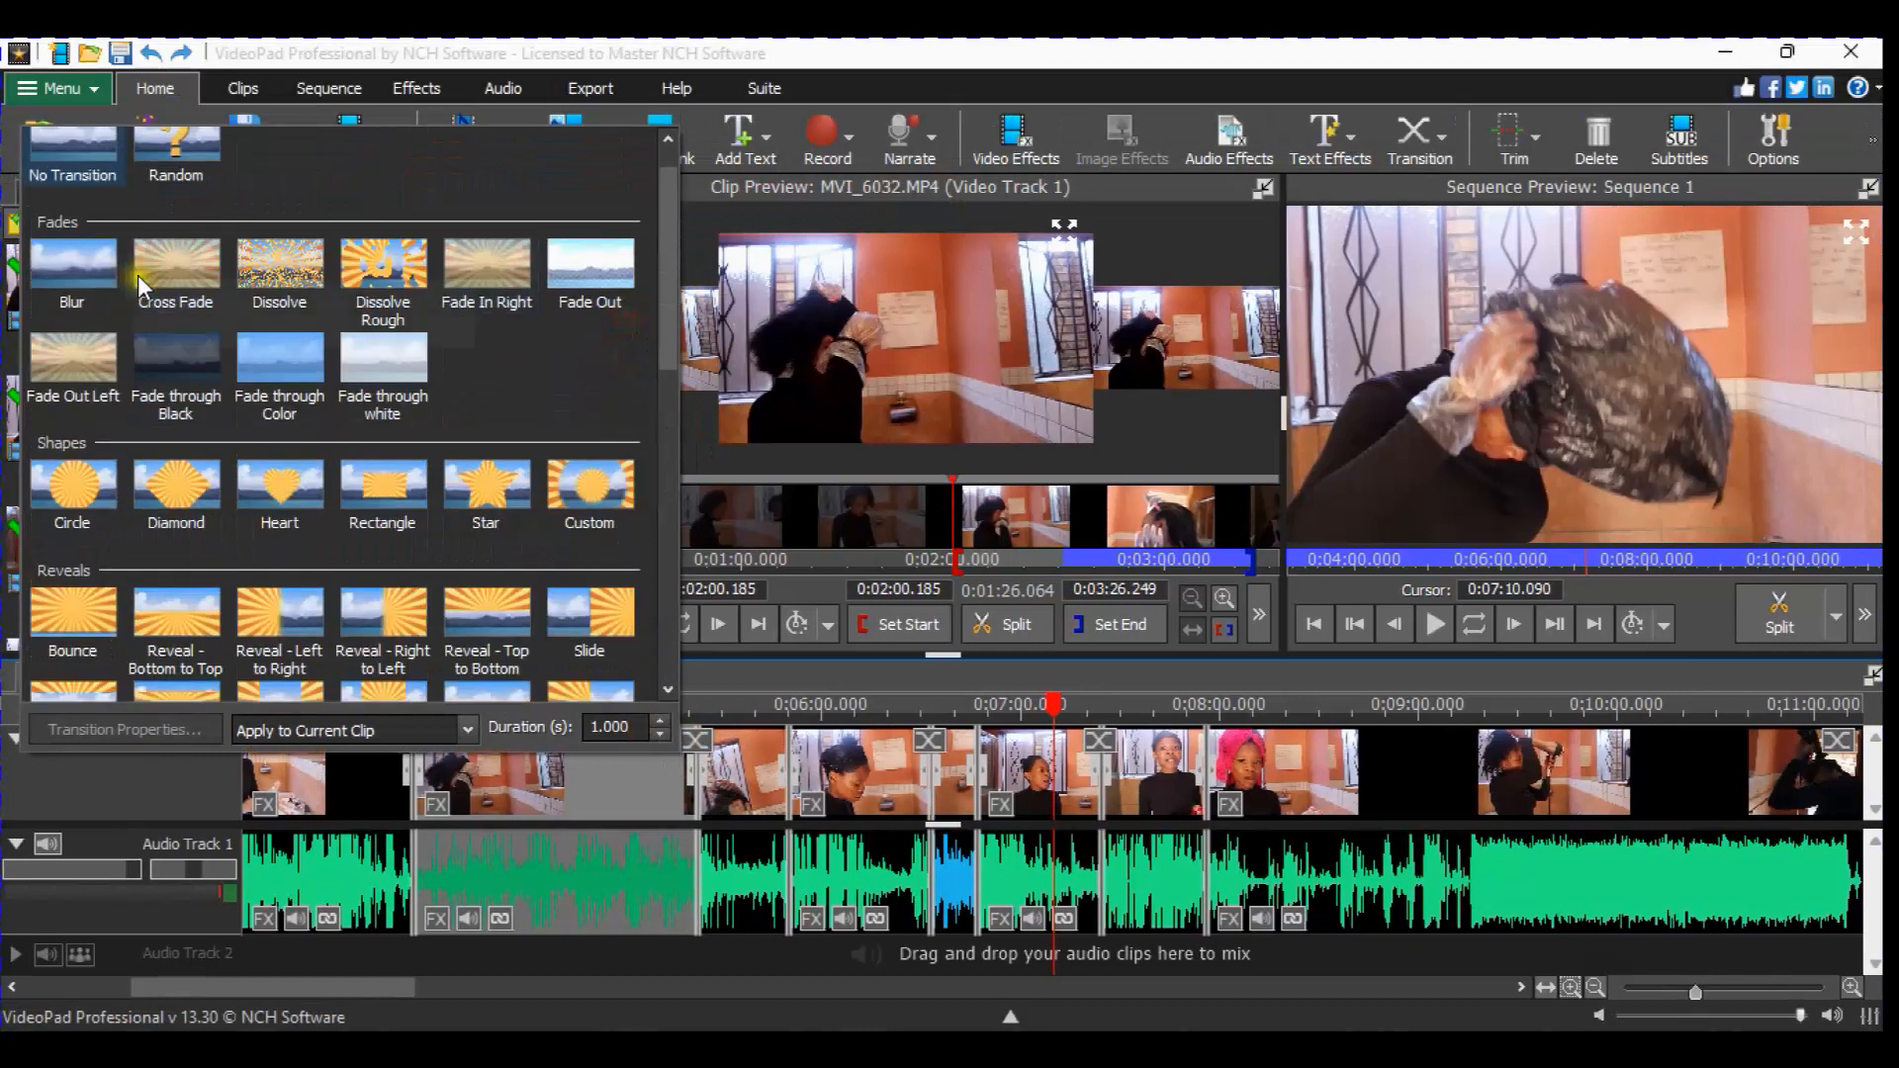
click(180, 279)
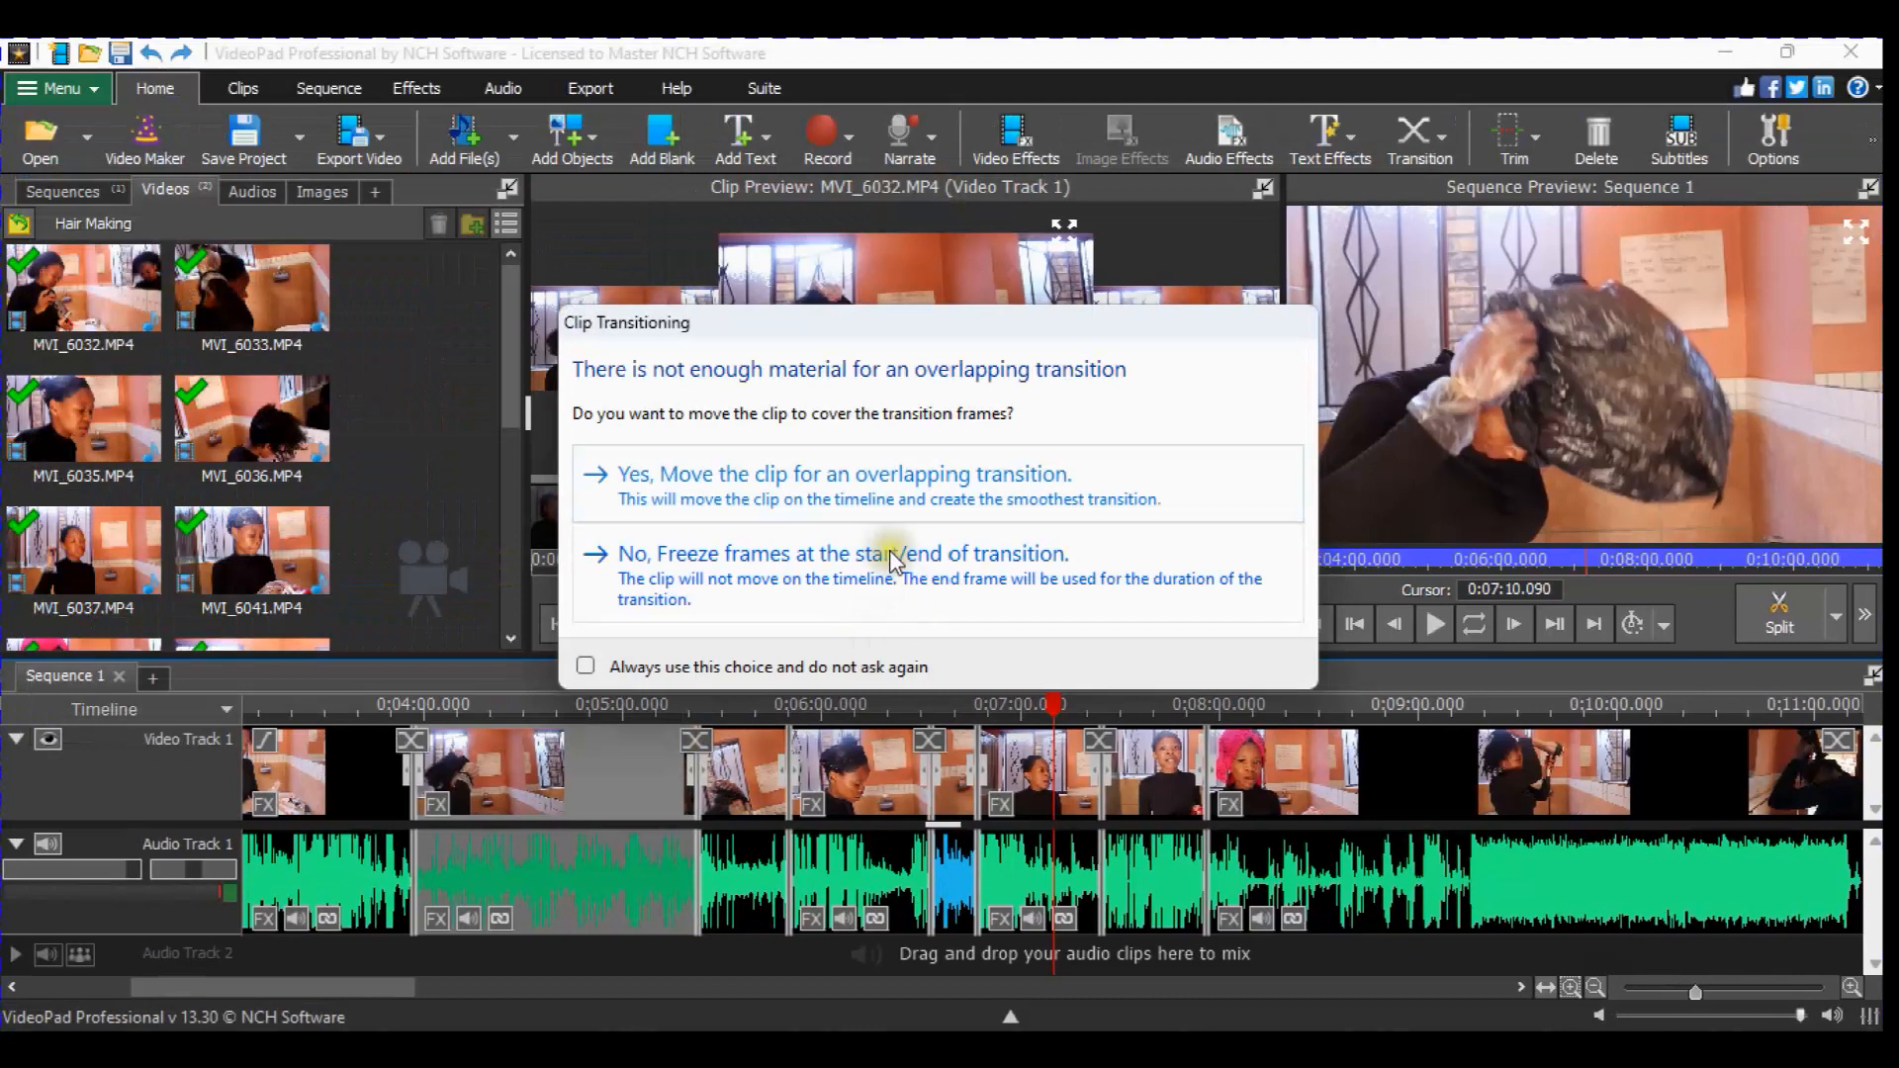
click(882, 483)
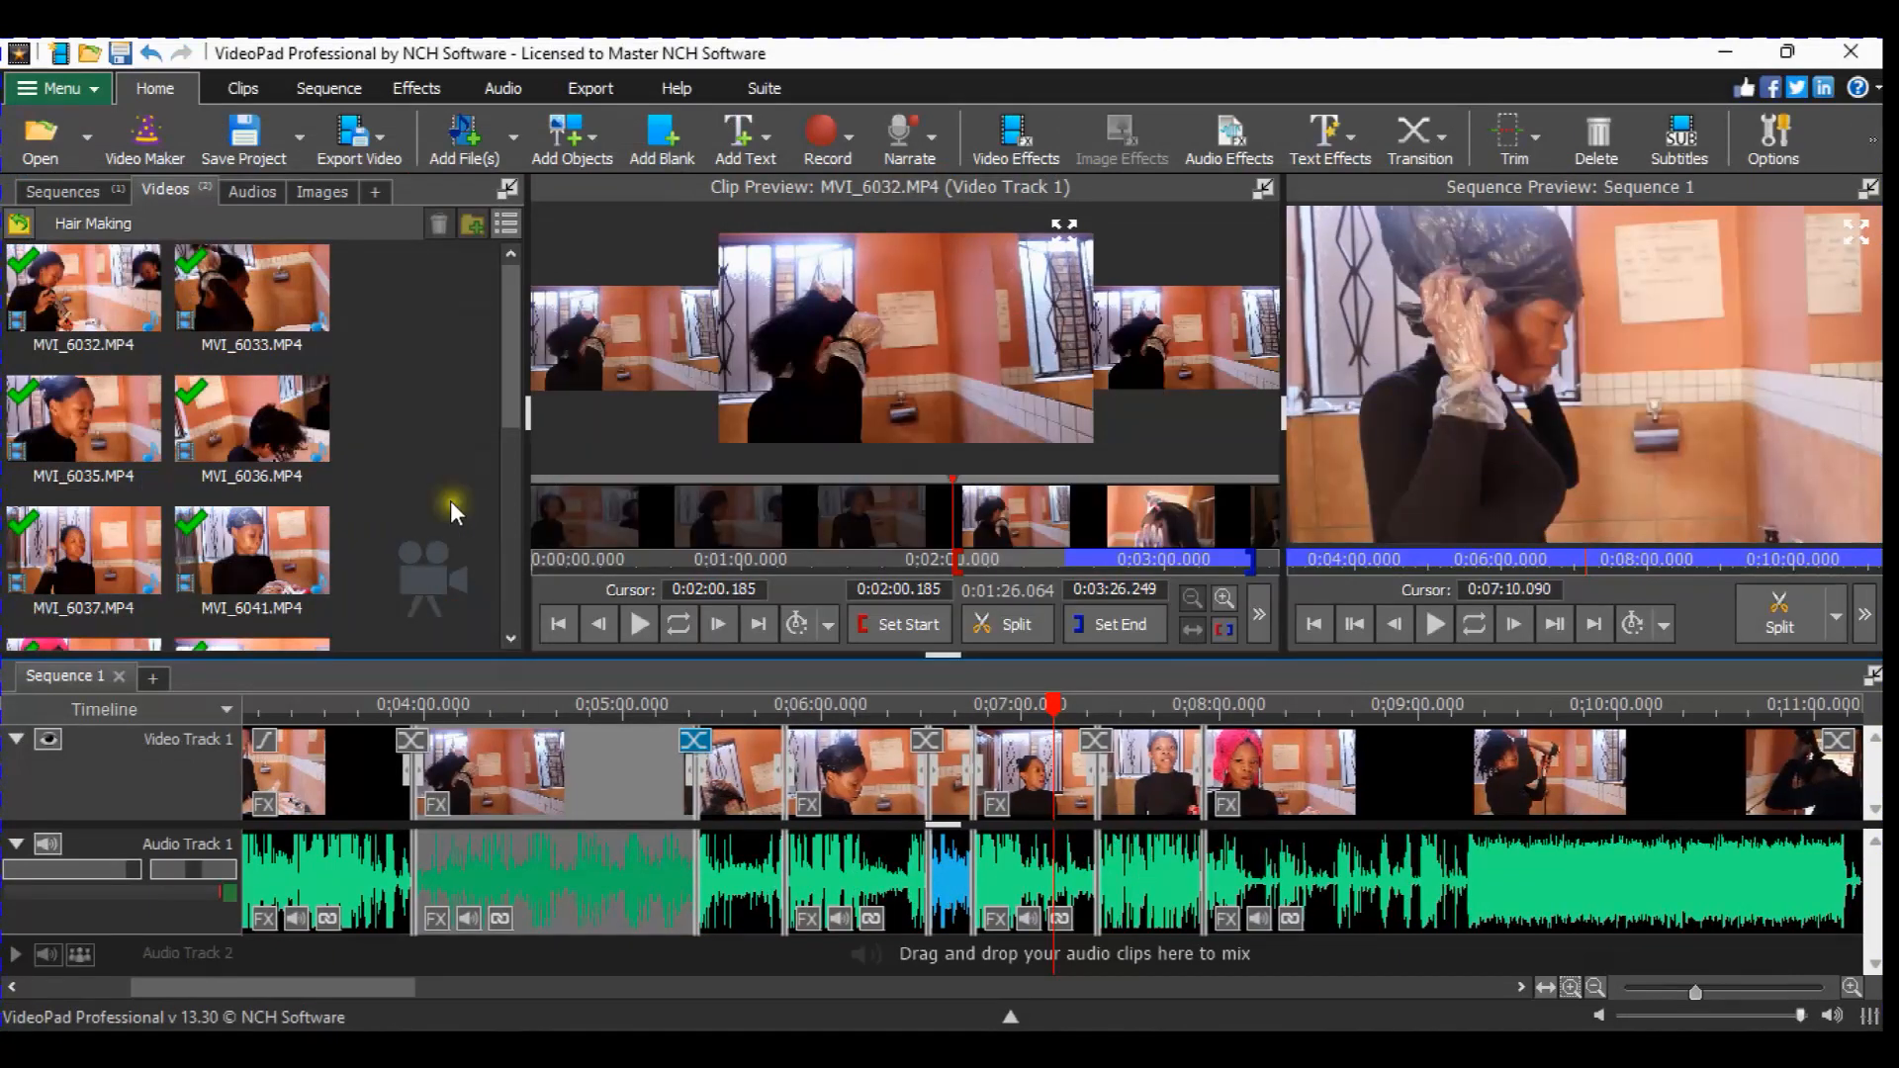
Step: Play the sequence from just before the join of MVI_6032.MP4 and MVI_6033.MP4 to preview the cross fade, and stop playback
click(684, 712)
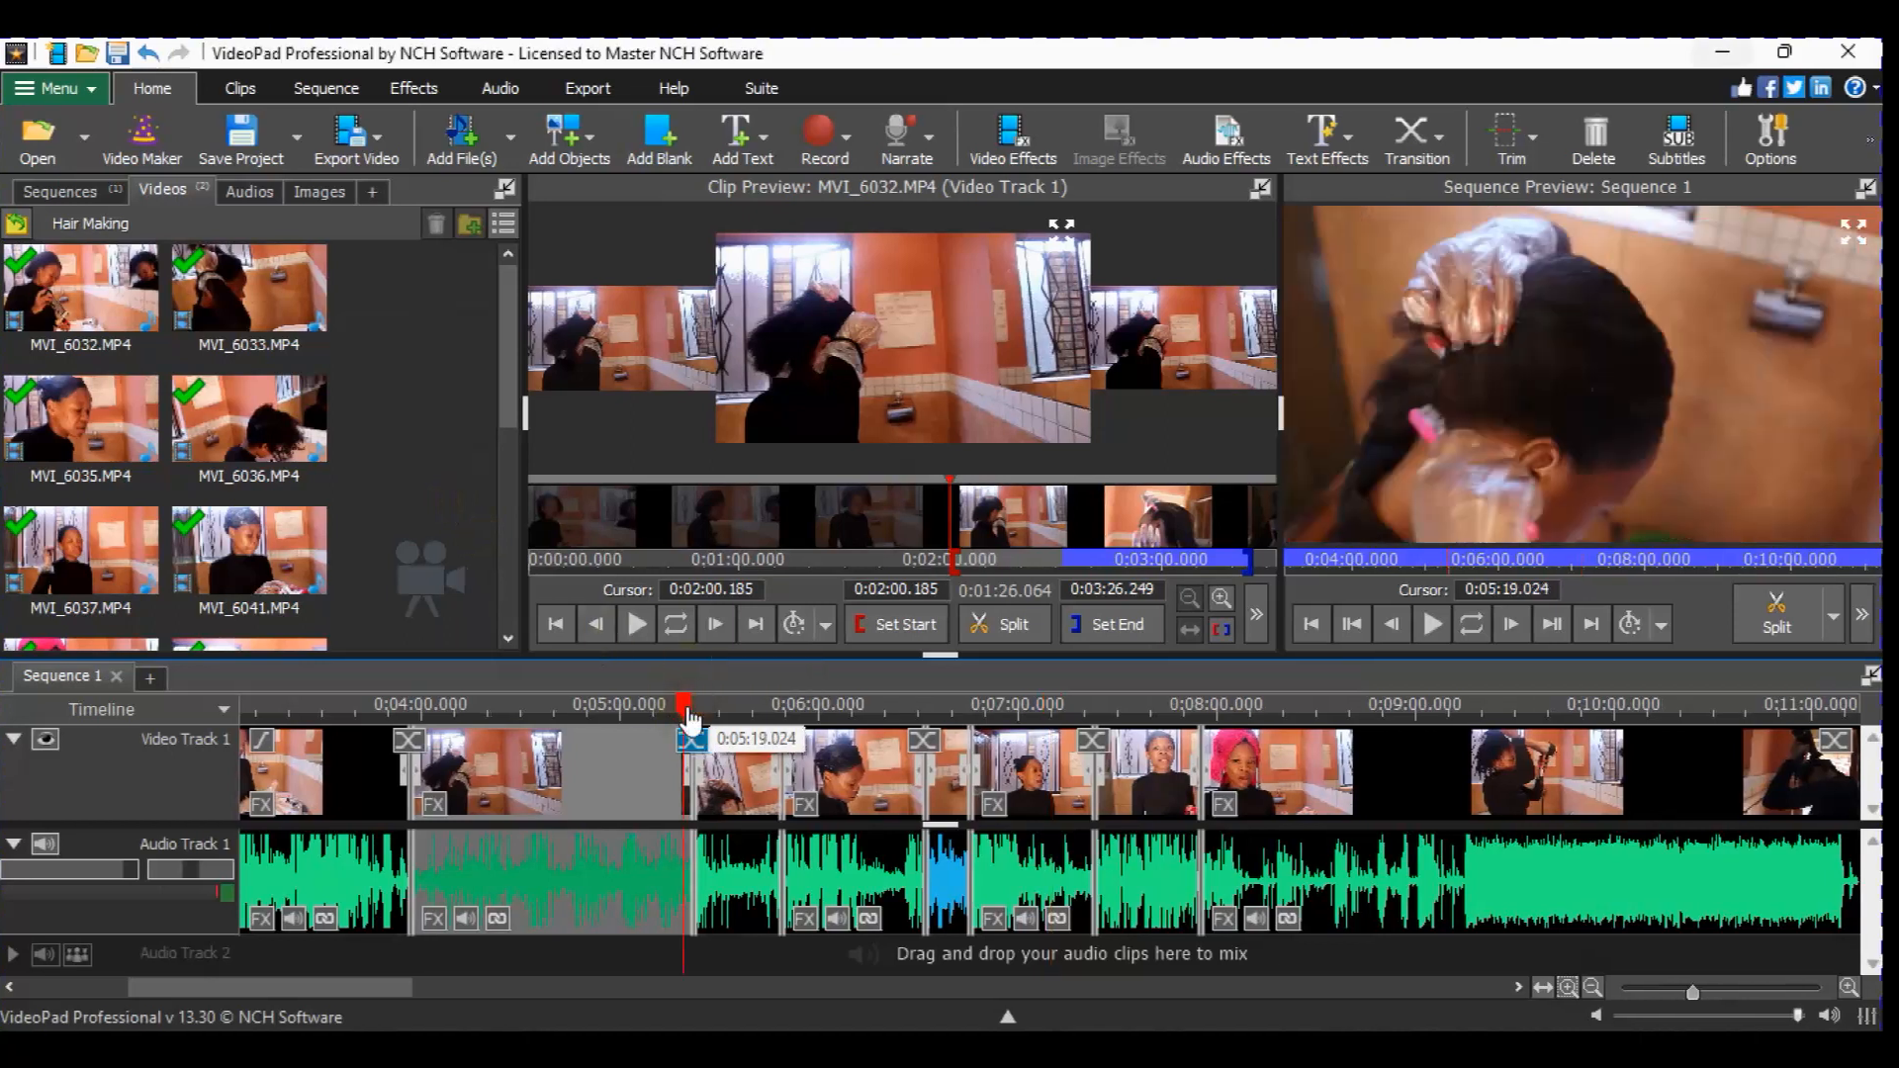
key(space)
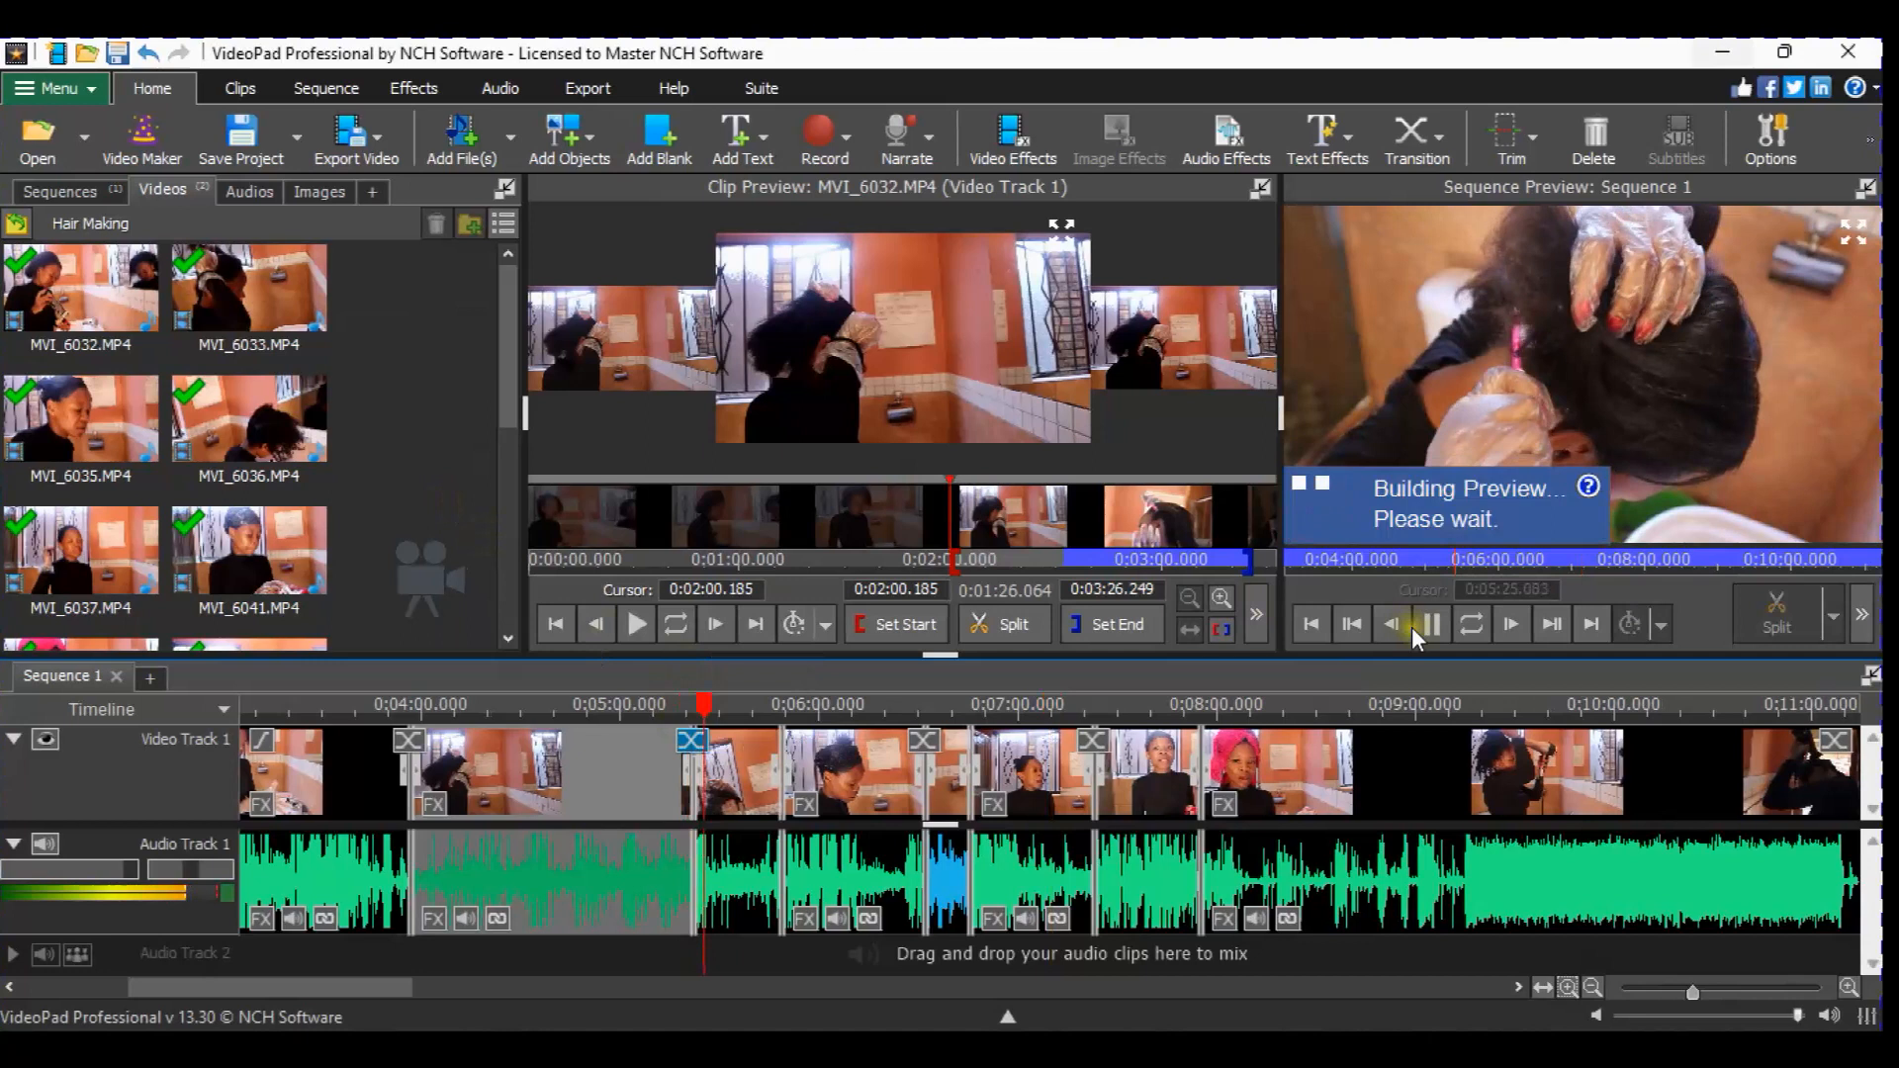
click(1436, 624)
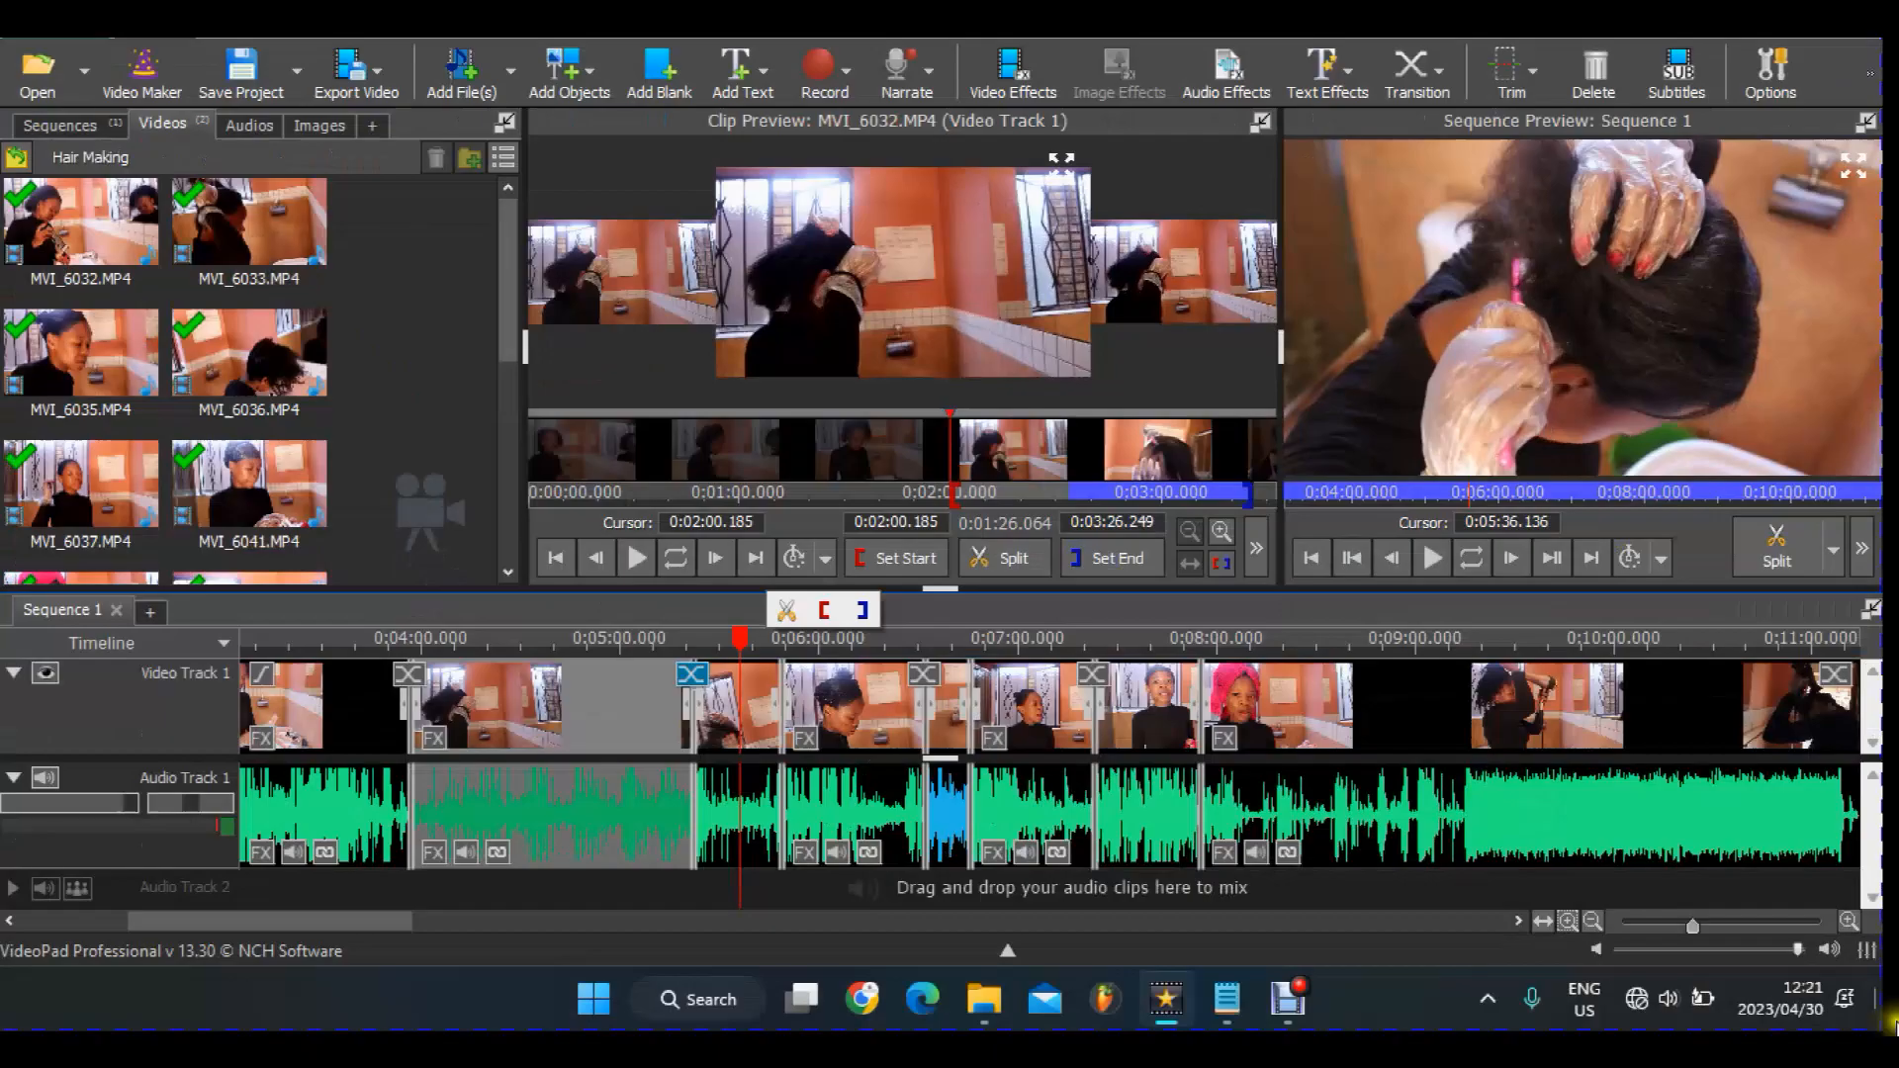
Step: Apply a Cross Fade between the MVI_6041.MP4 clip and the pink towel clip, moving the clip for an overlapping transition
click(1849, 921)
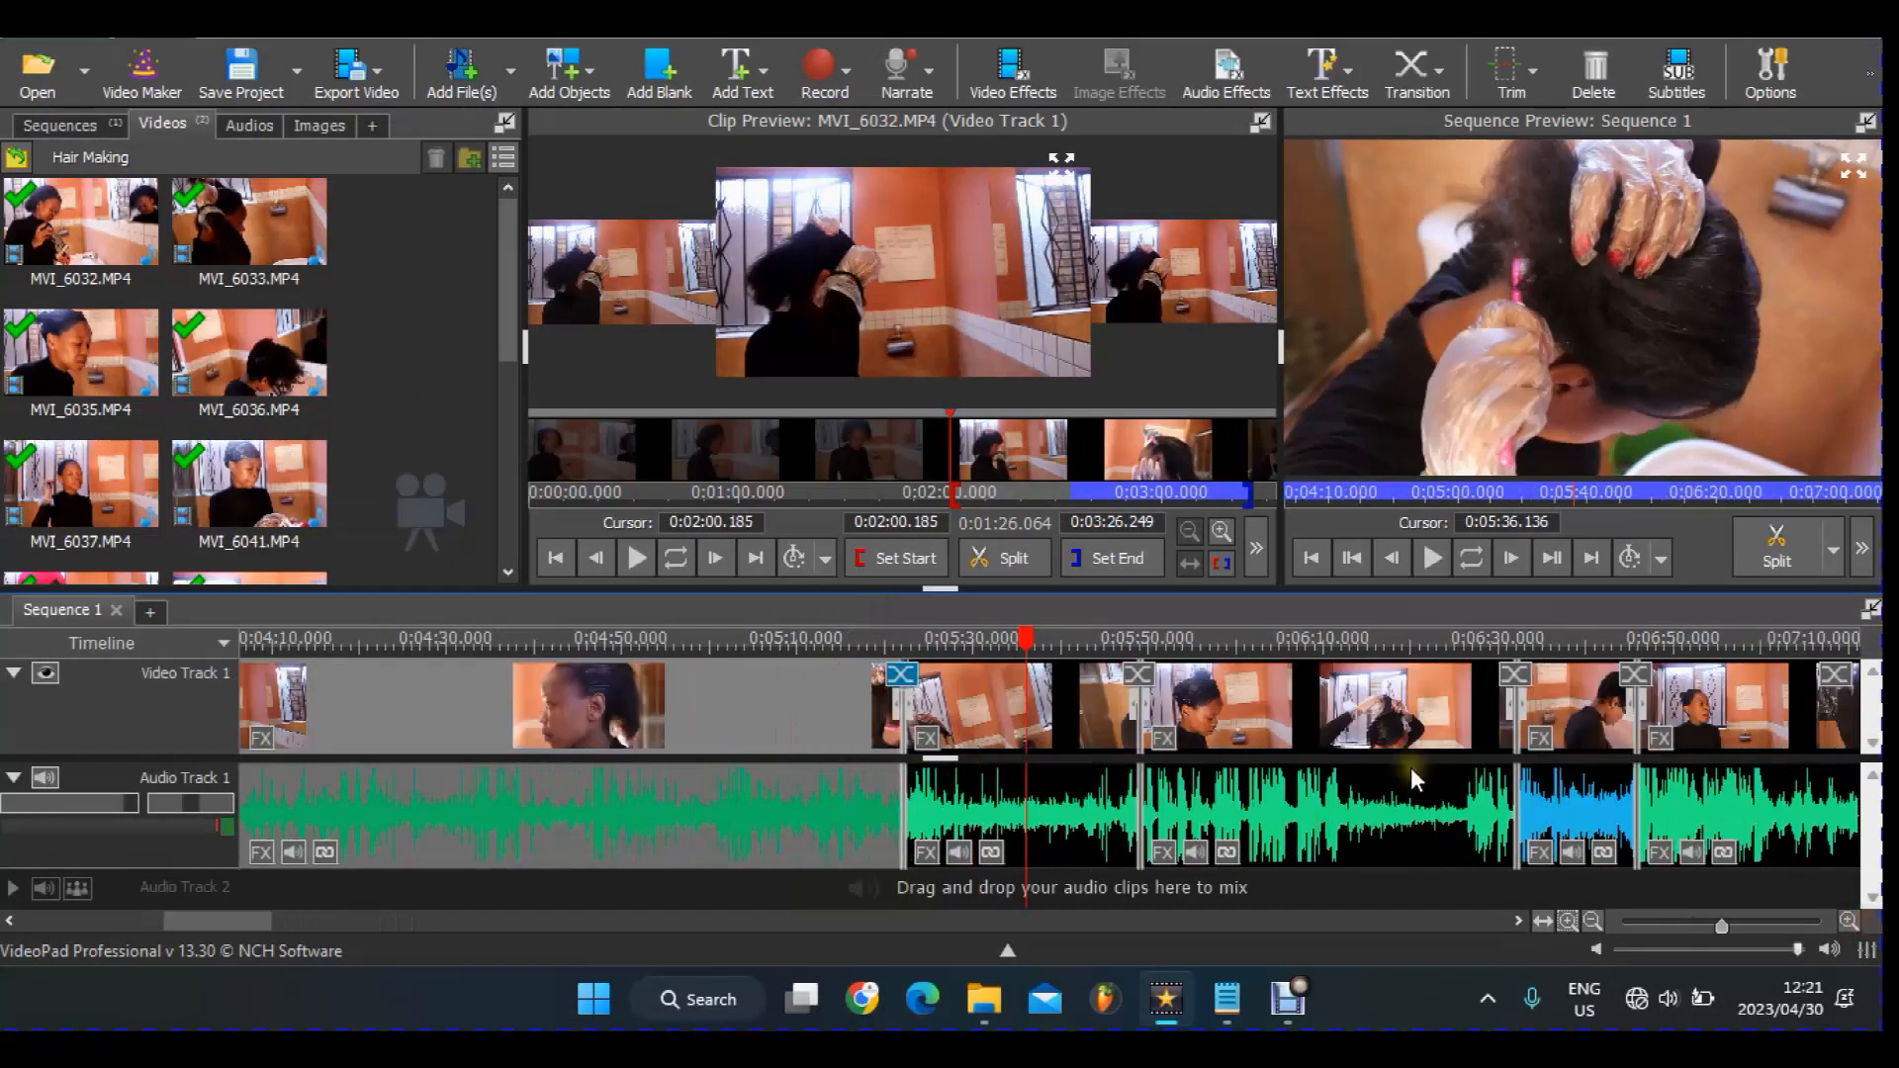
click(1592, 922)
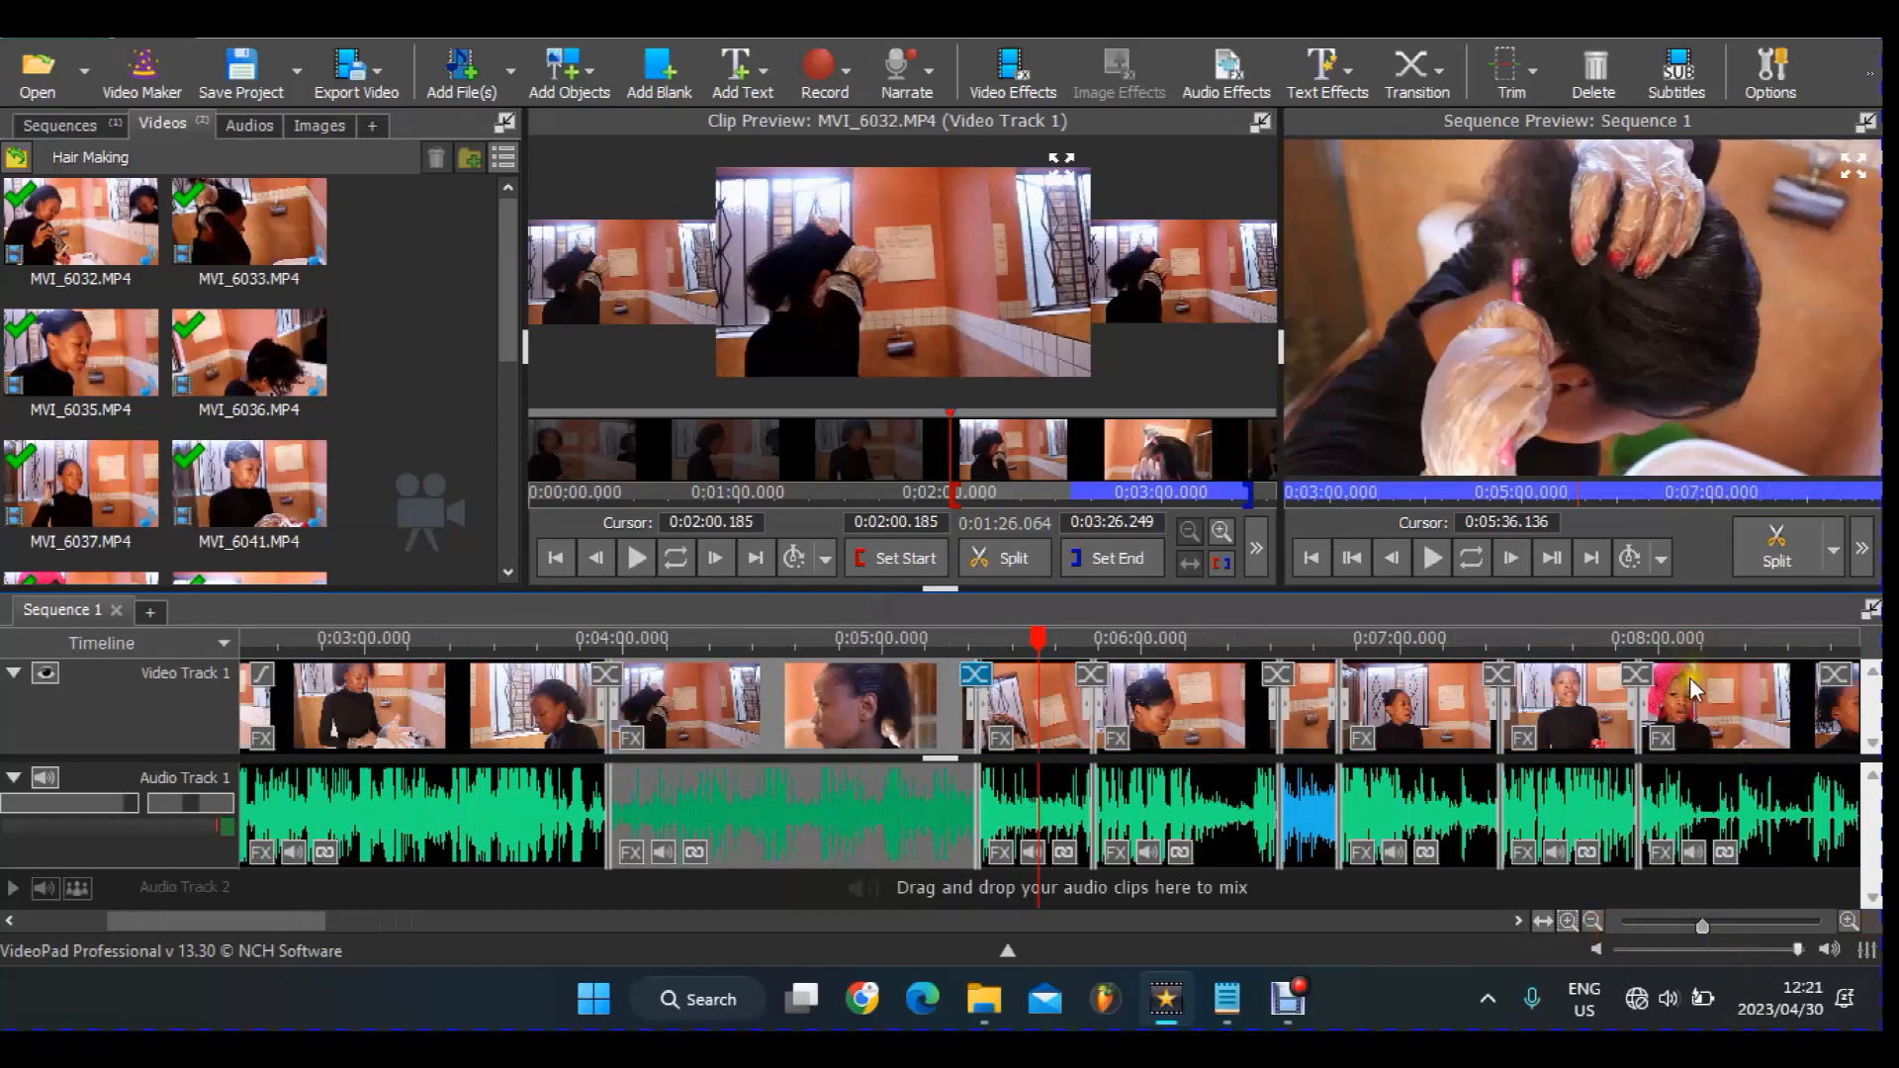
click(1852, 922)
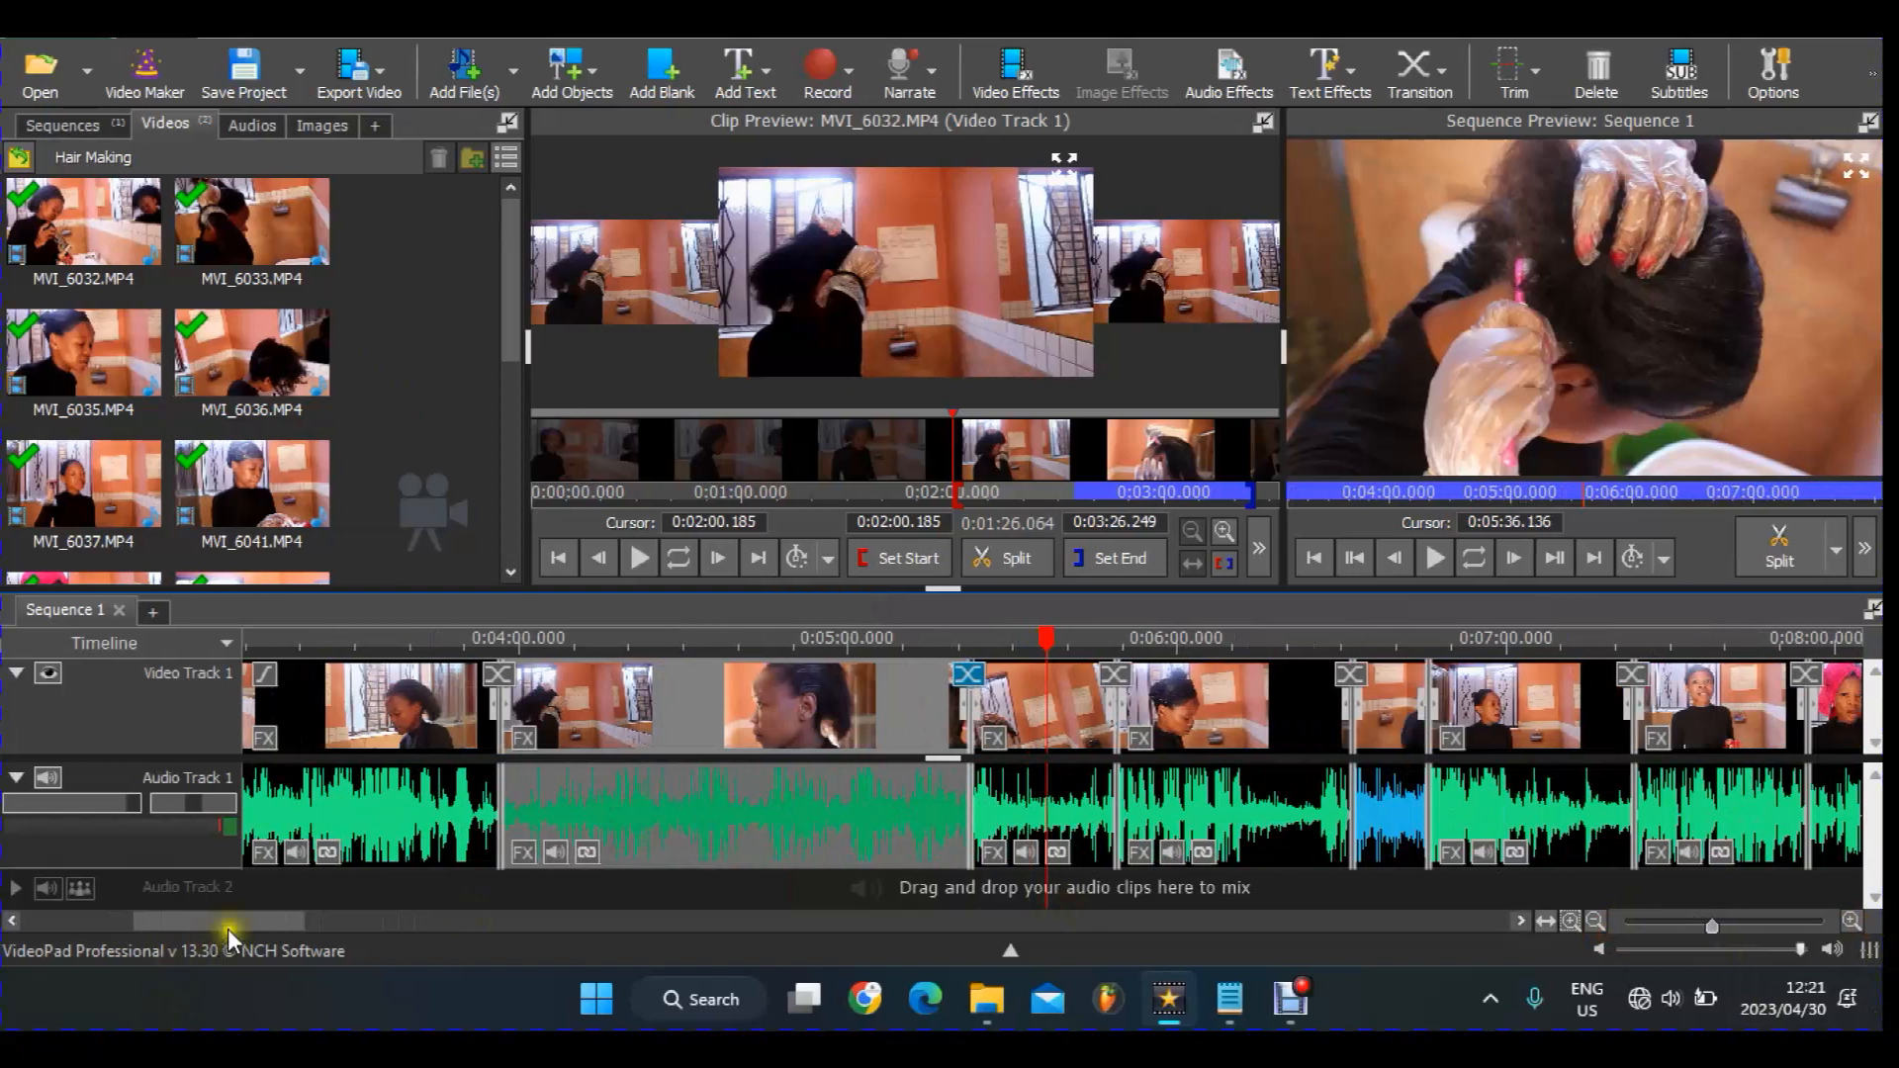
drag(238, 922, 326, 932)
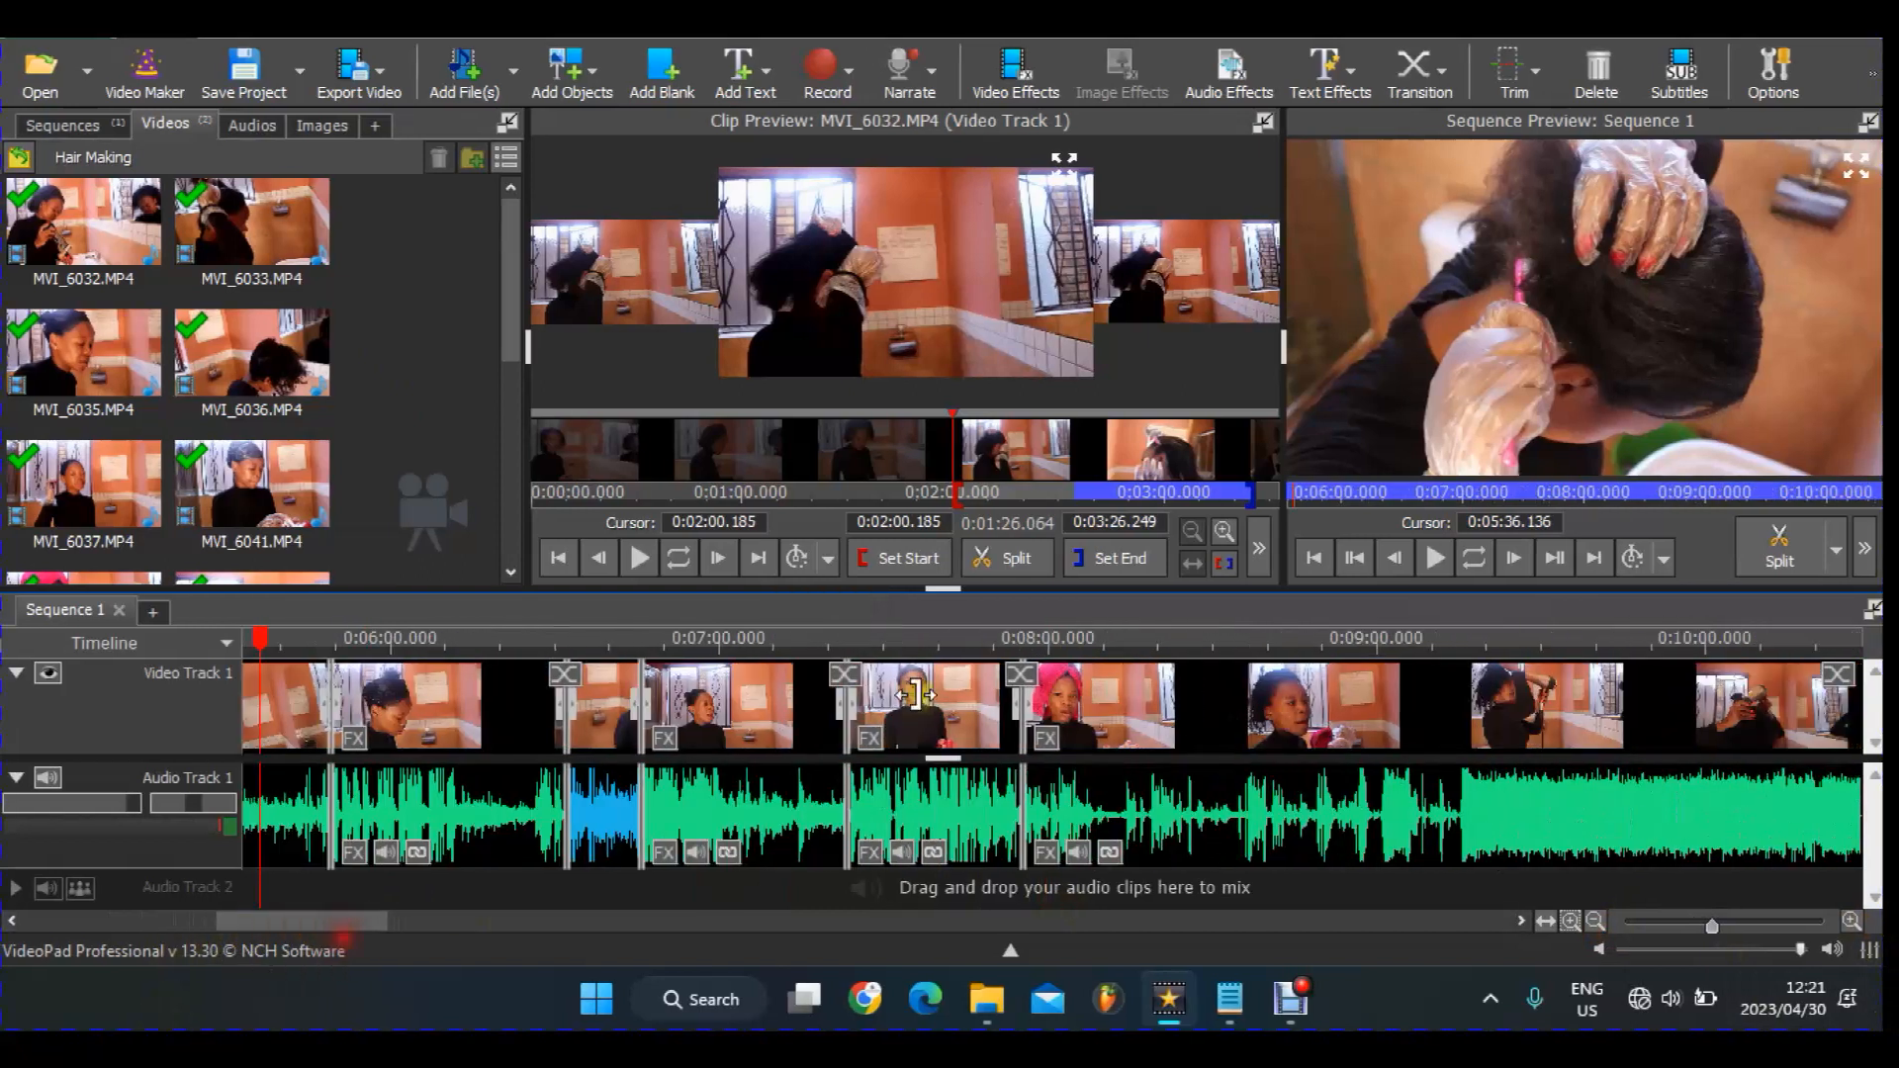
click(1023, 675)
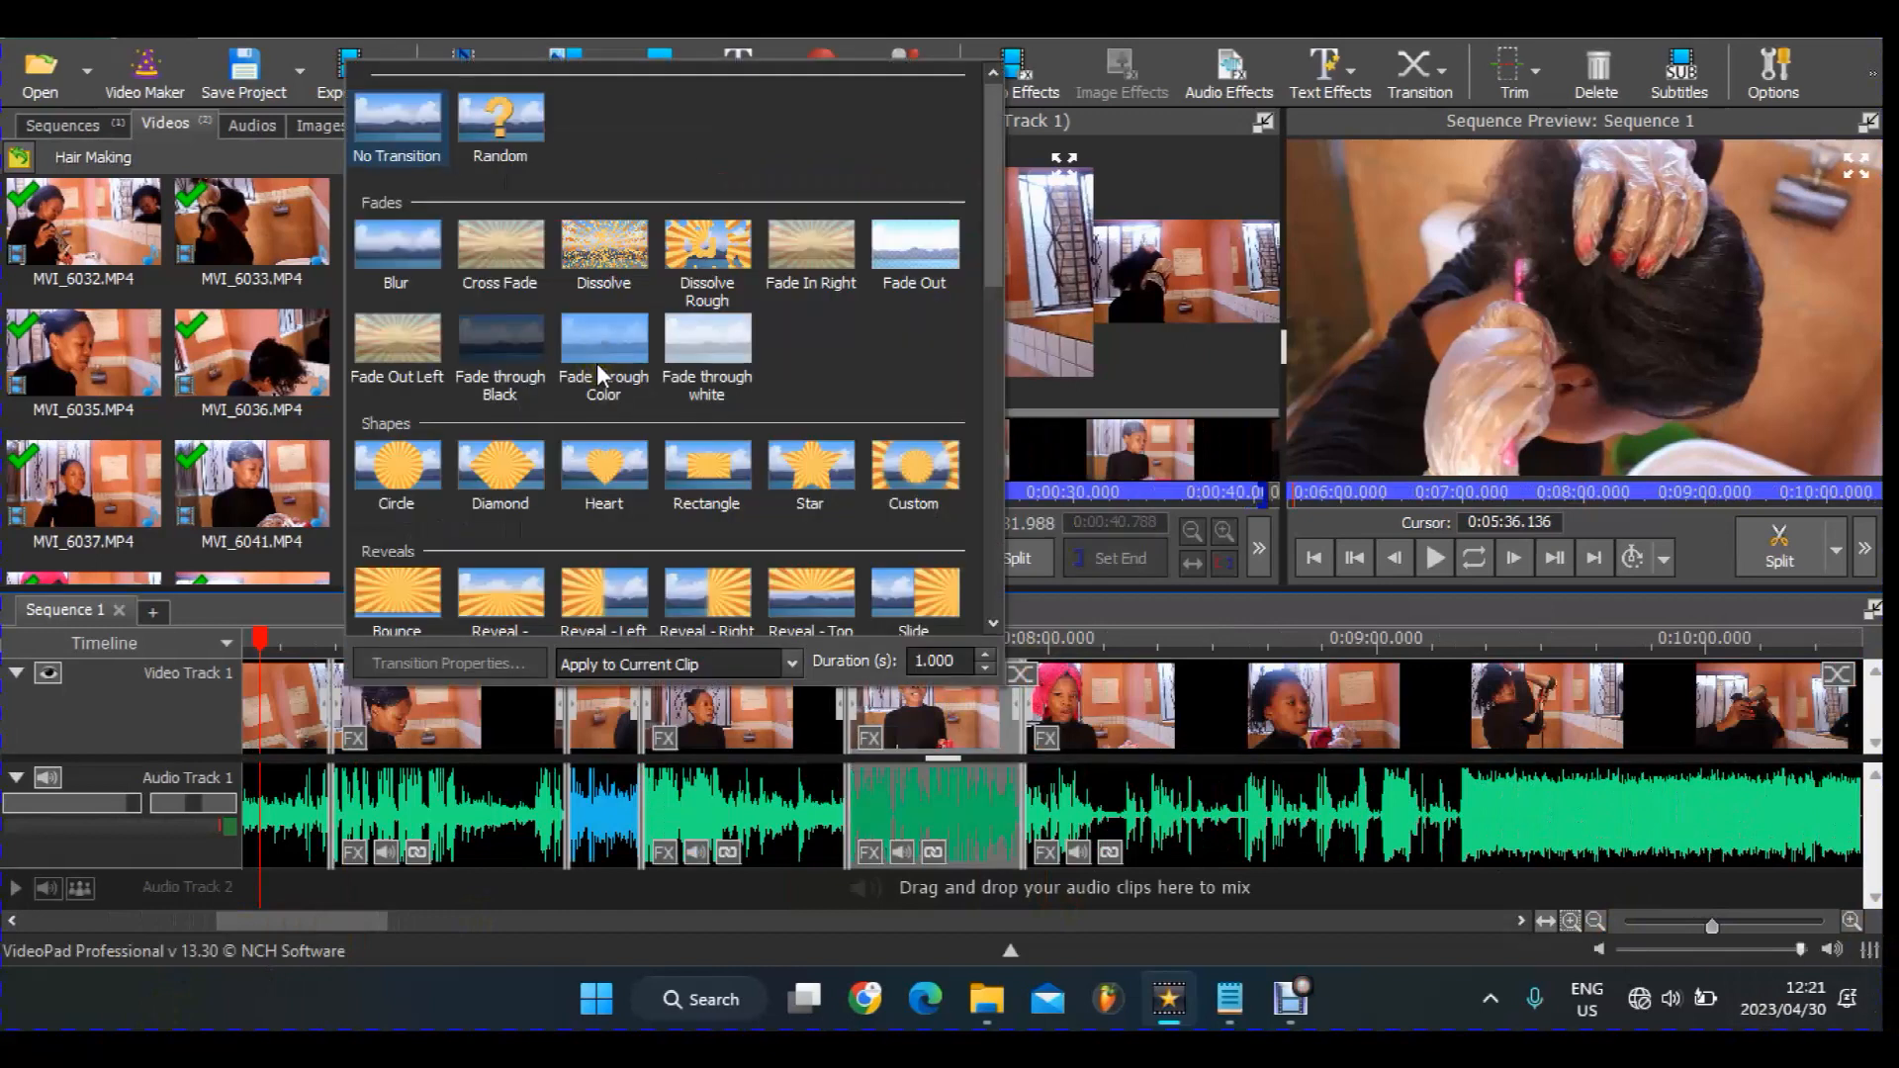
click(505, 257)
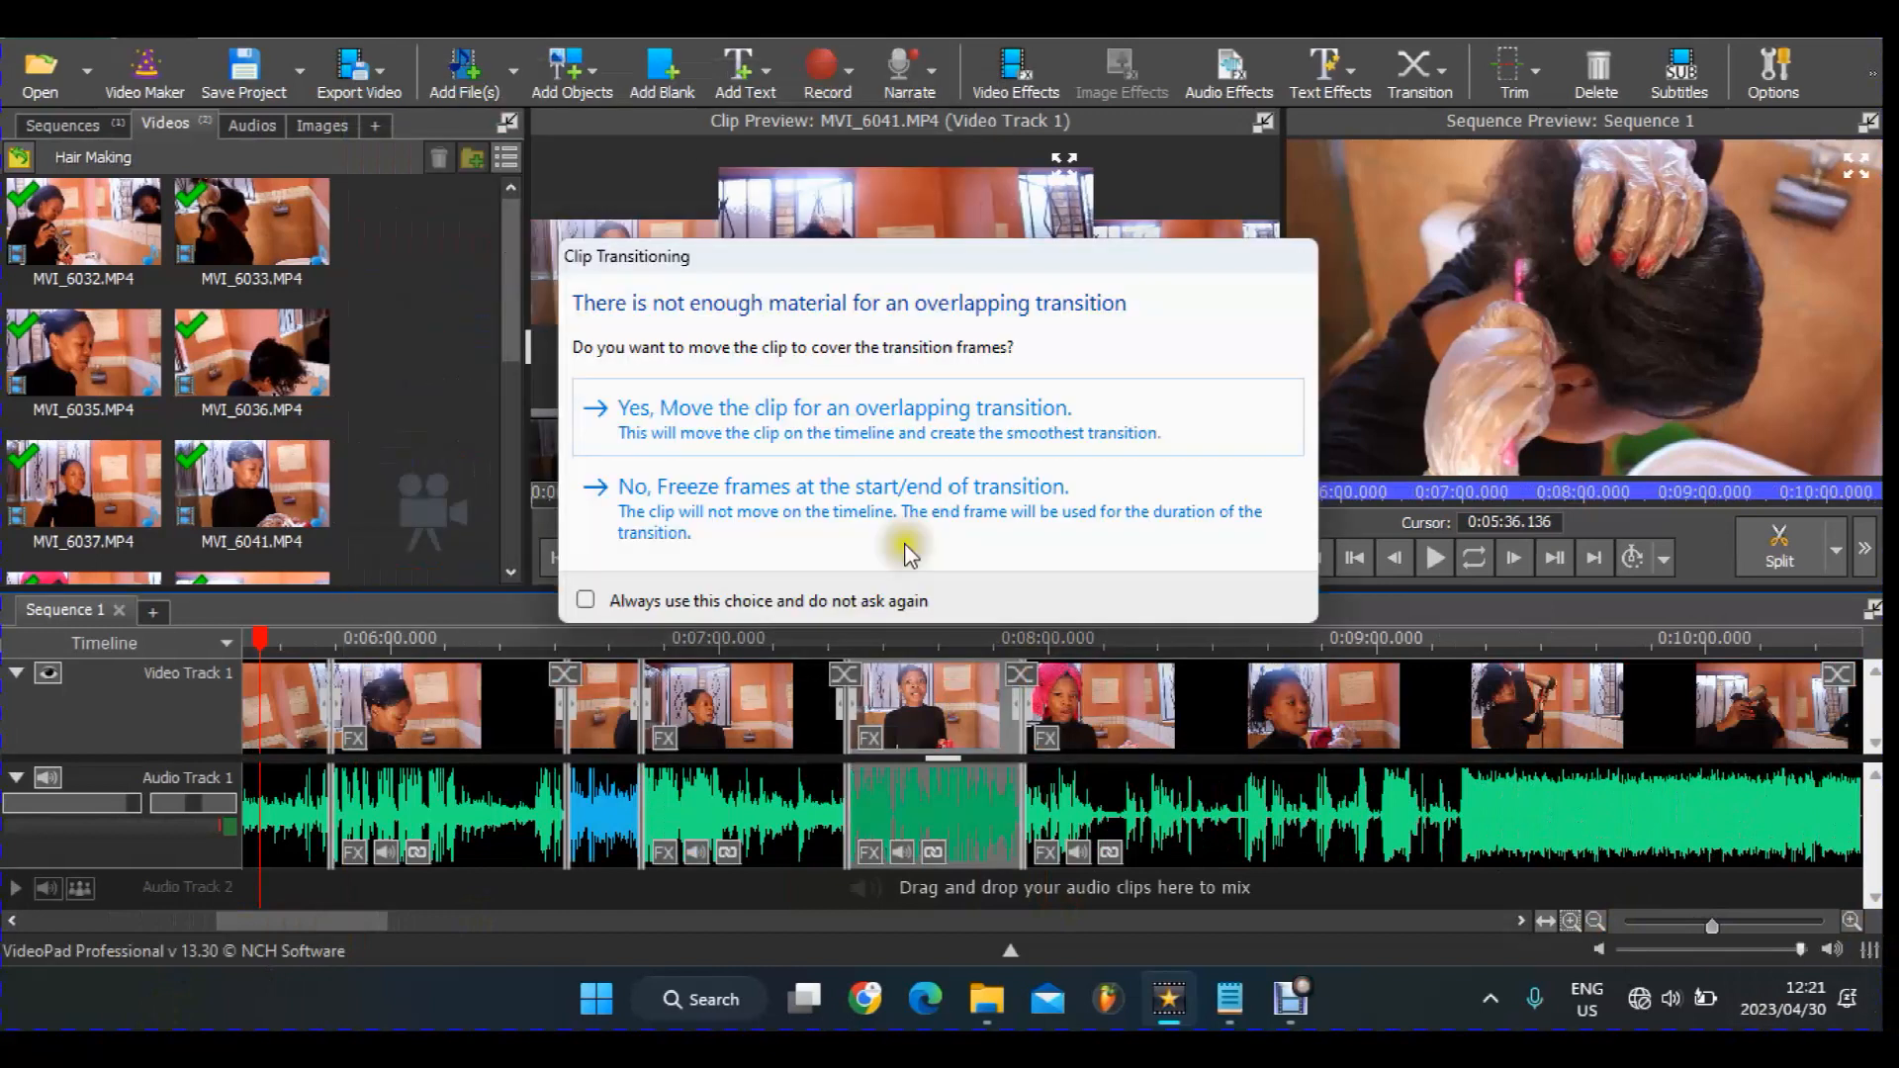
click(887, 407)
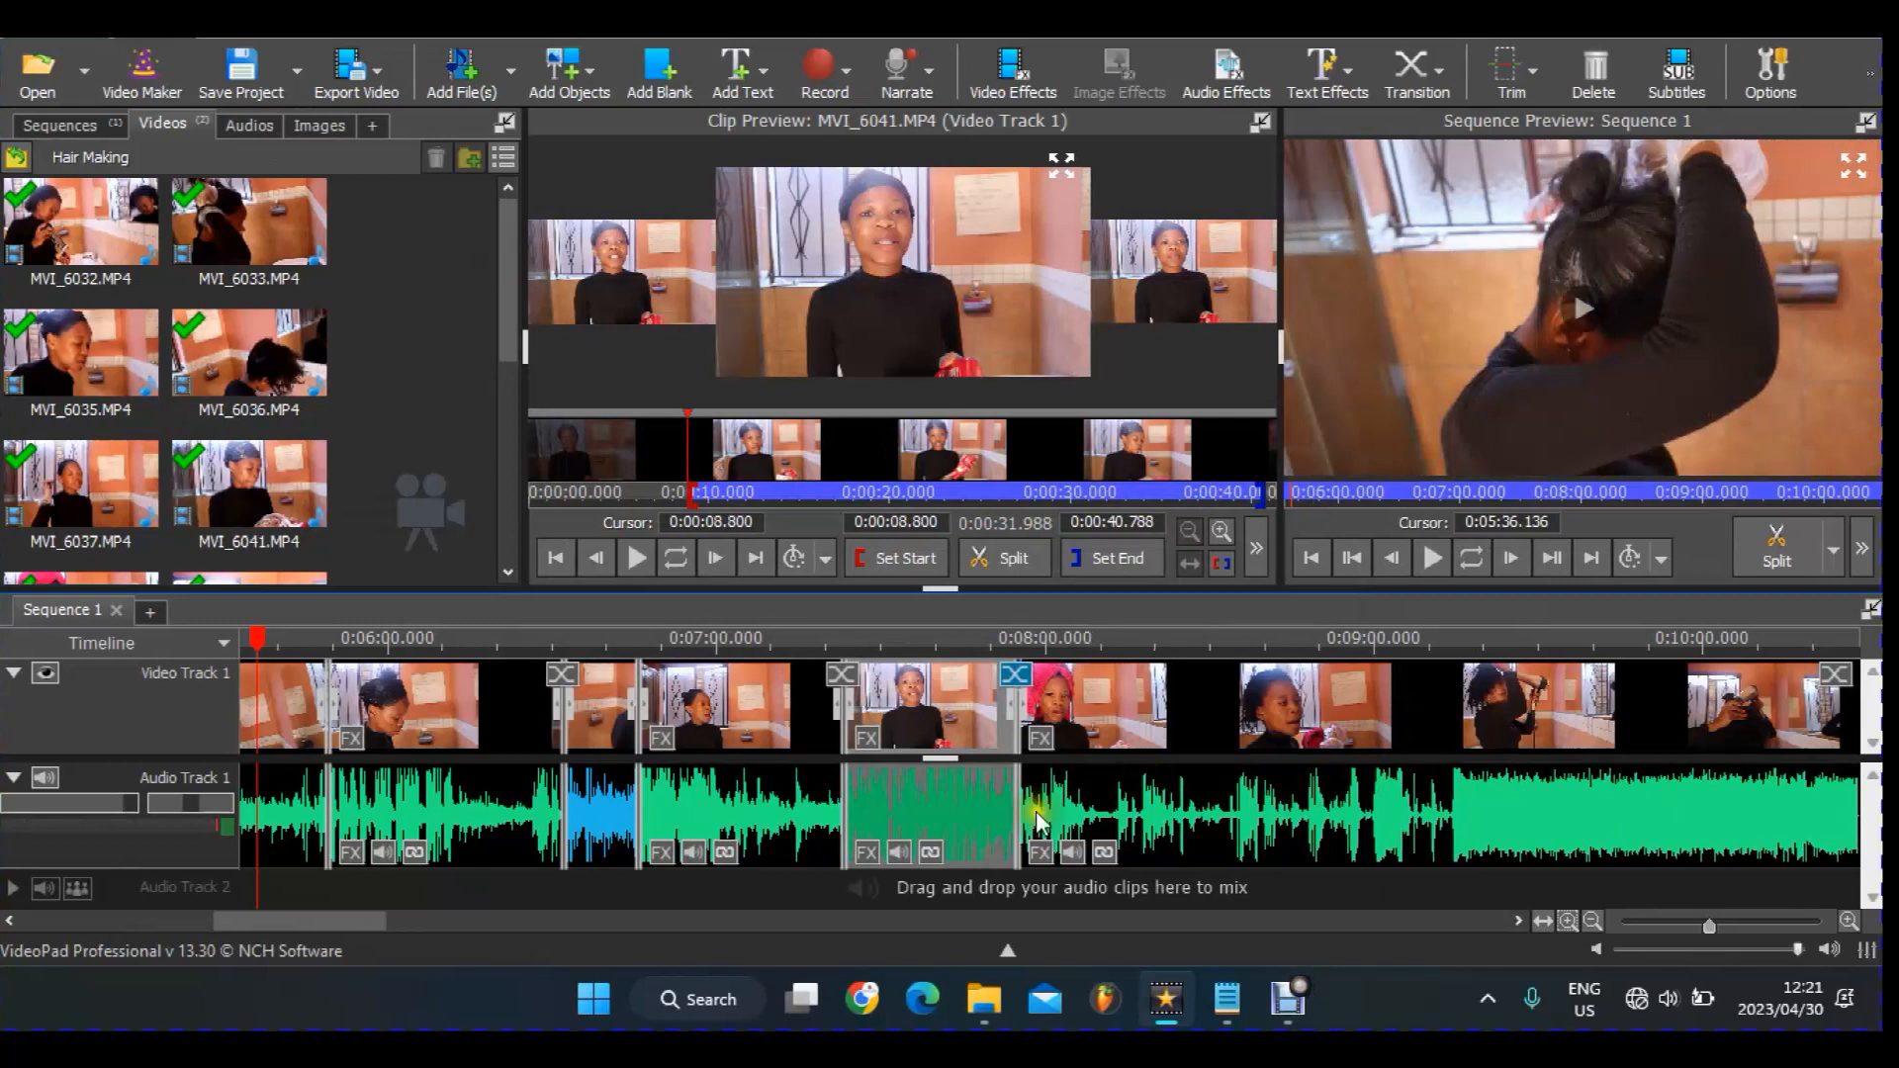
Step: Set the transition duration after the MVI_6041.MP4 clip to 0.5 seconds and reapply Cross Fade, moving the clip to overlap
click(1015, 675)
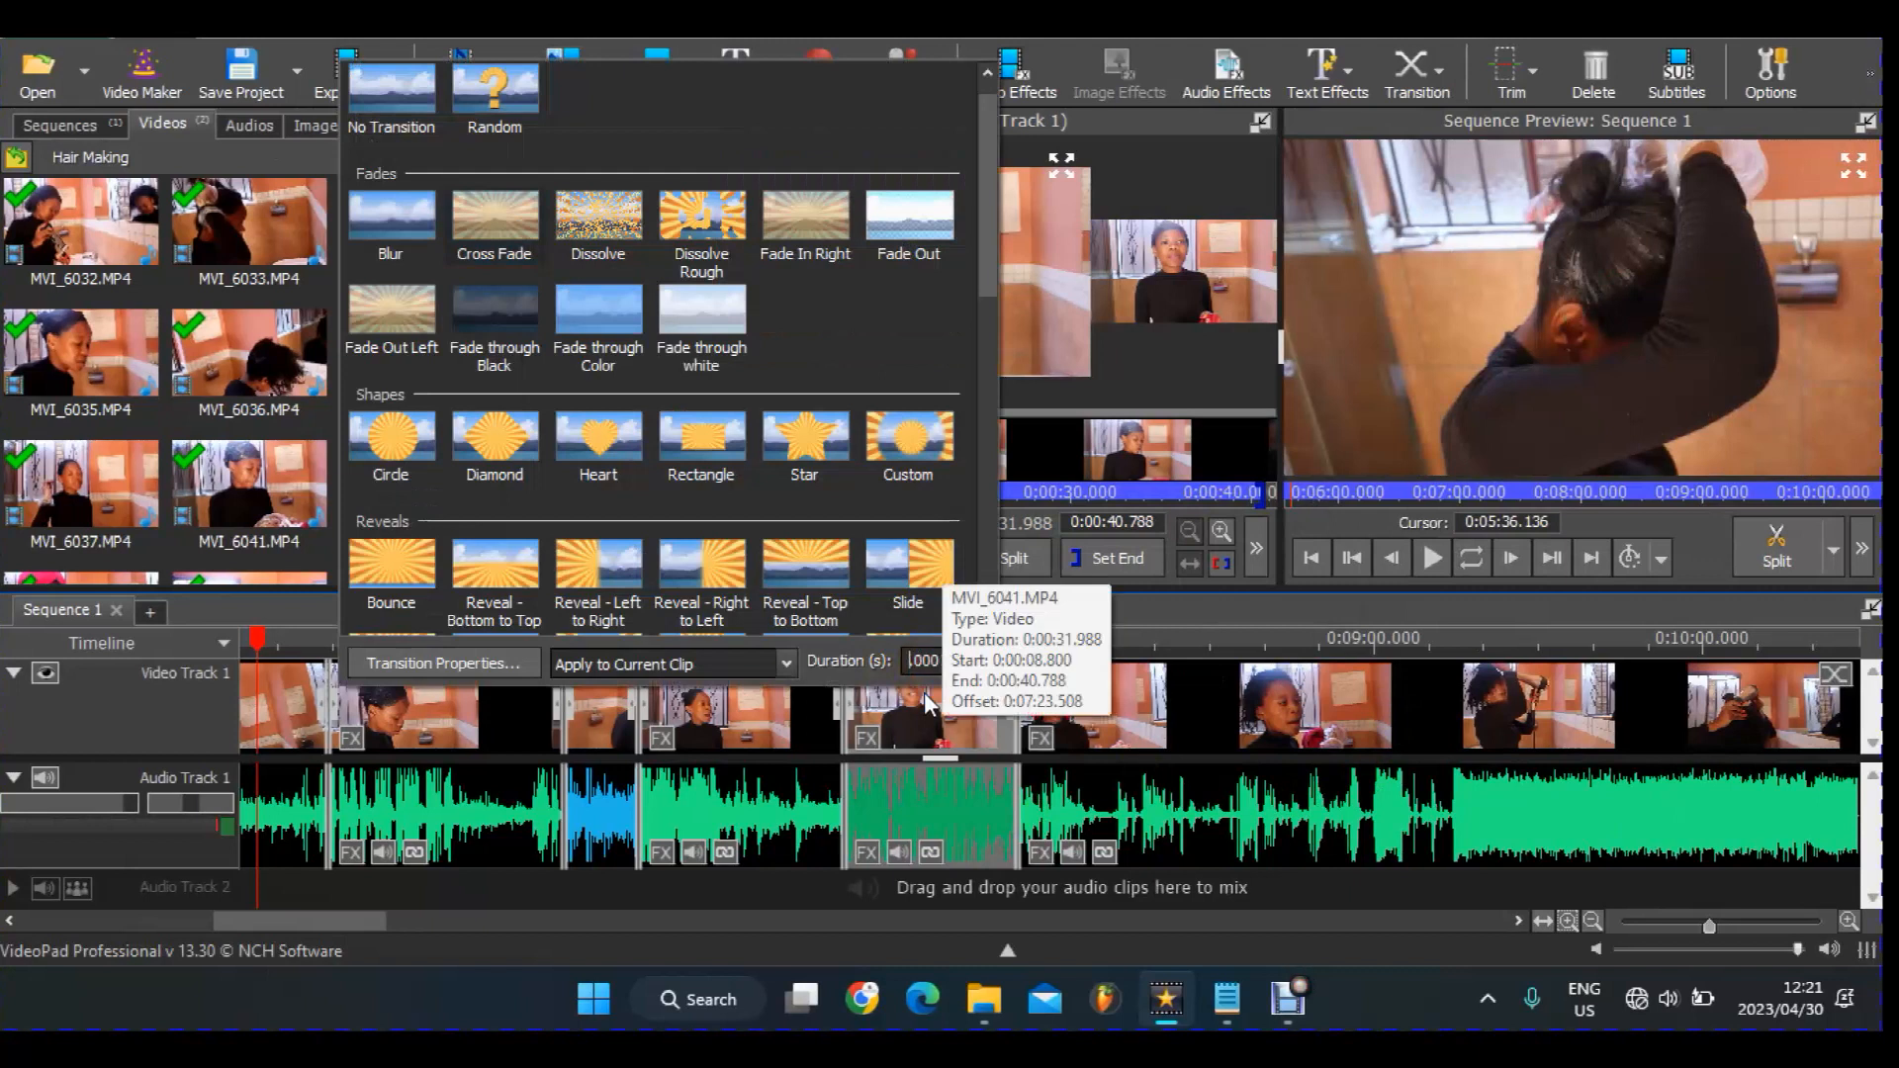
click(933, 661)
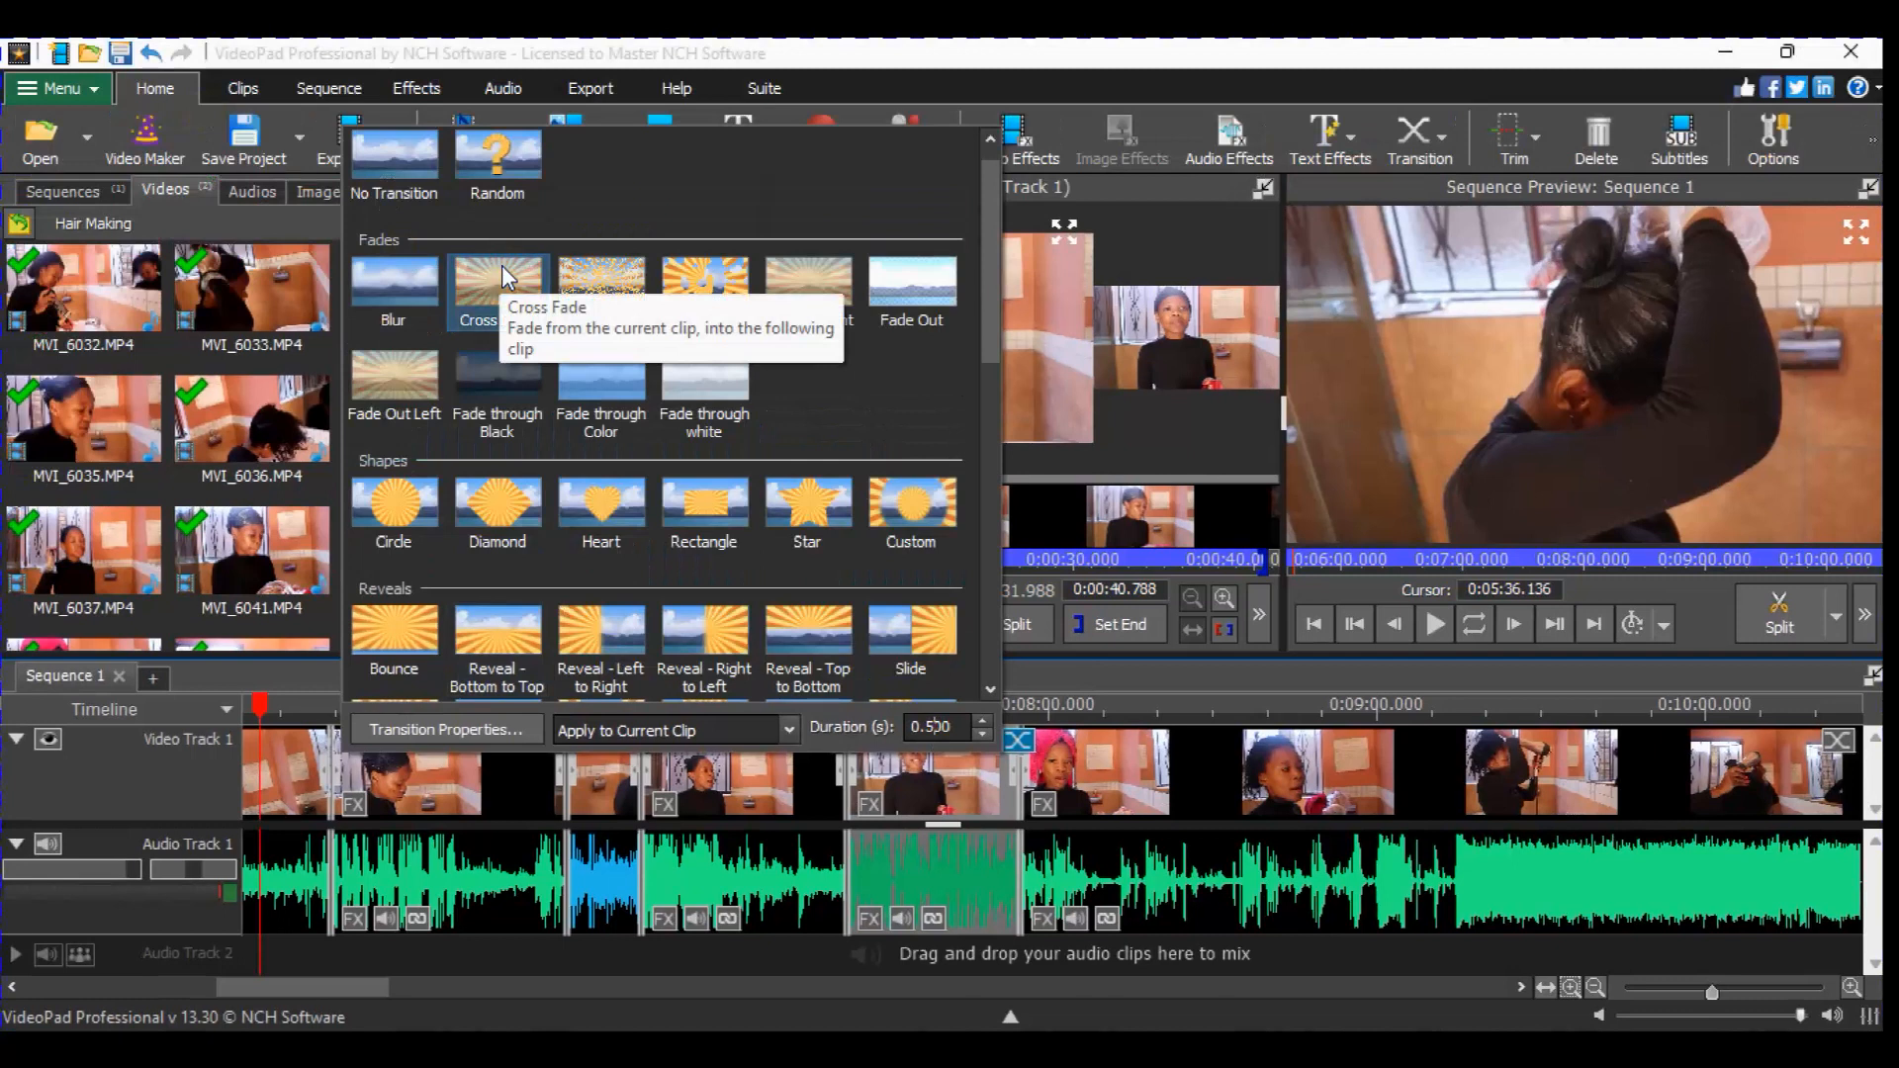
key(BackSpace)
key(BackSpace)
key(BackSpace)
text(050)
key(BackSpace)
key(BackSpace)
text(50)
click(545, 275)
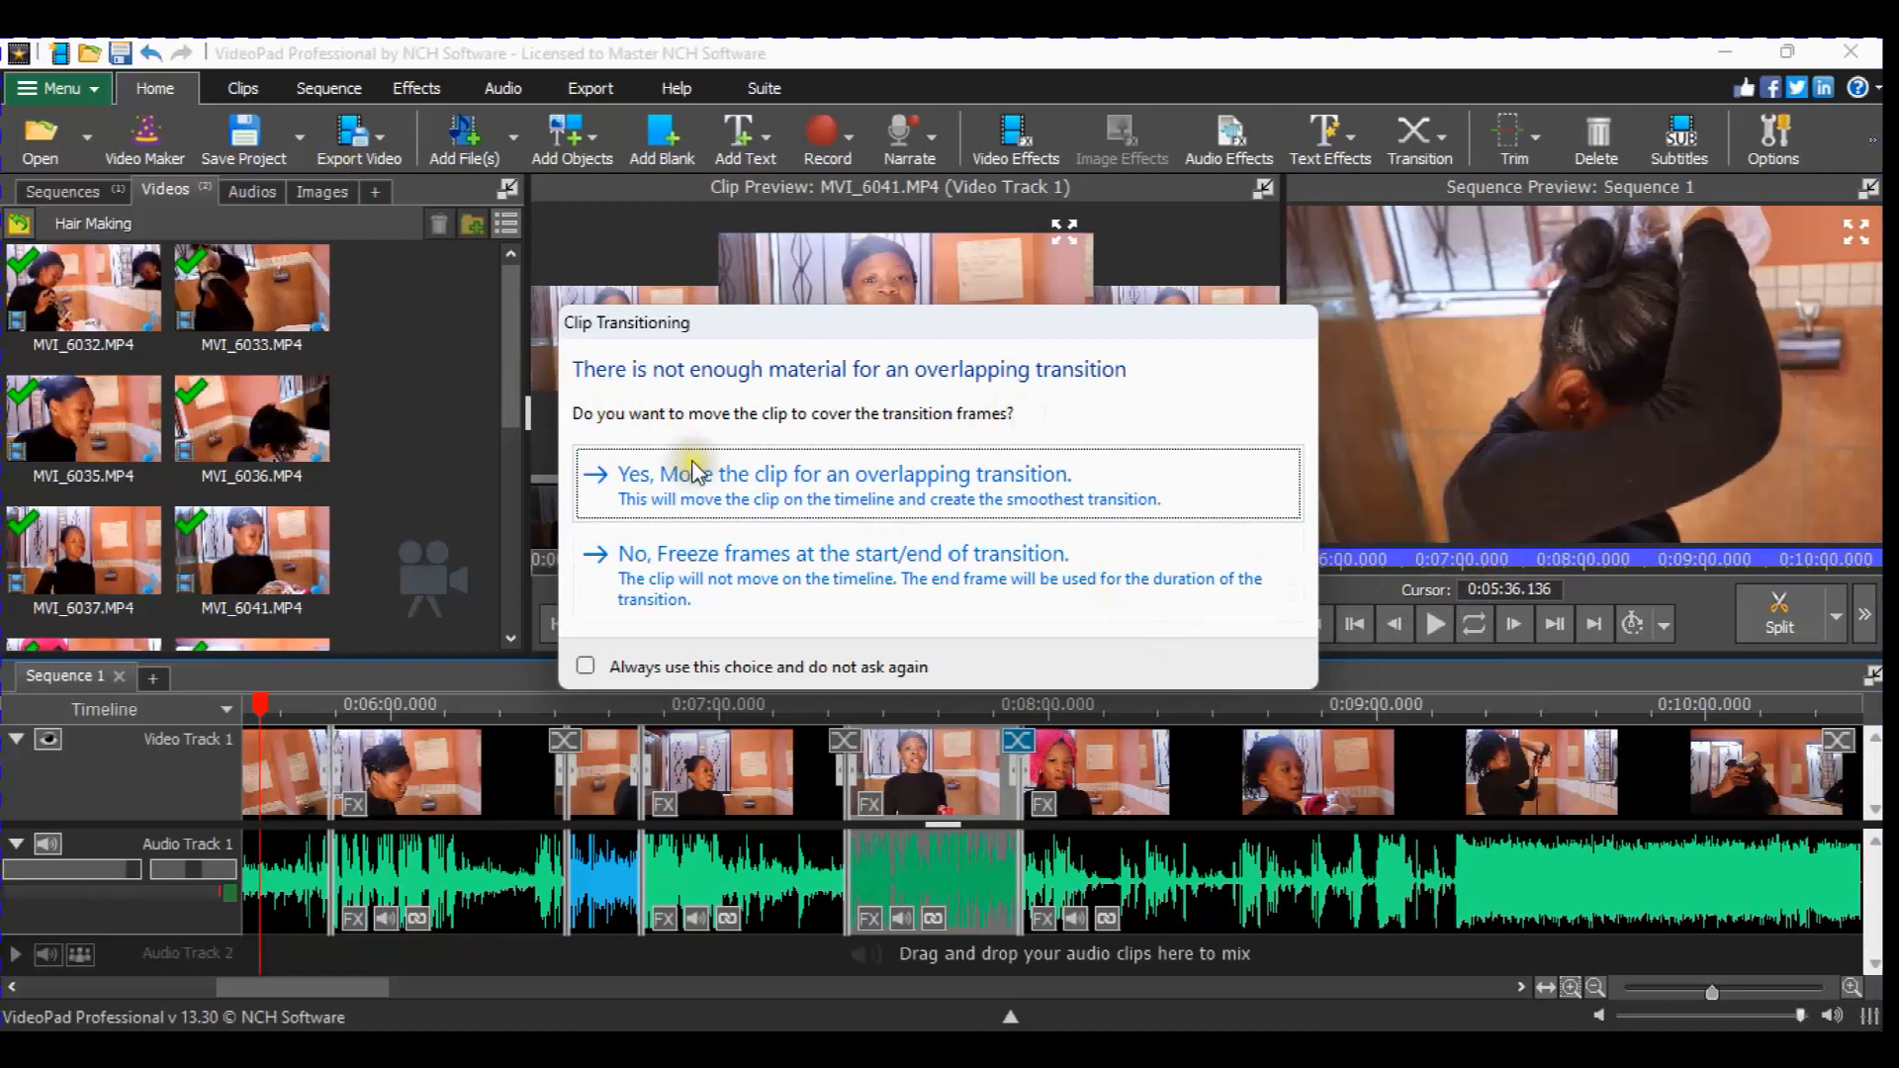
click(787, 476)
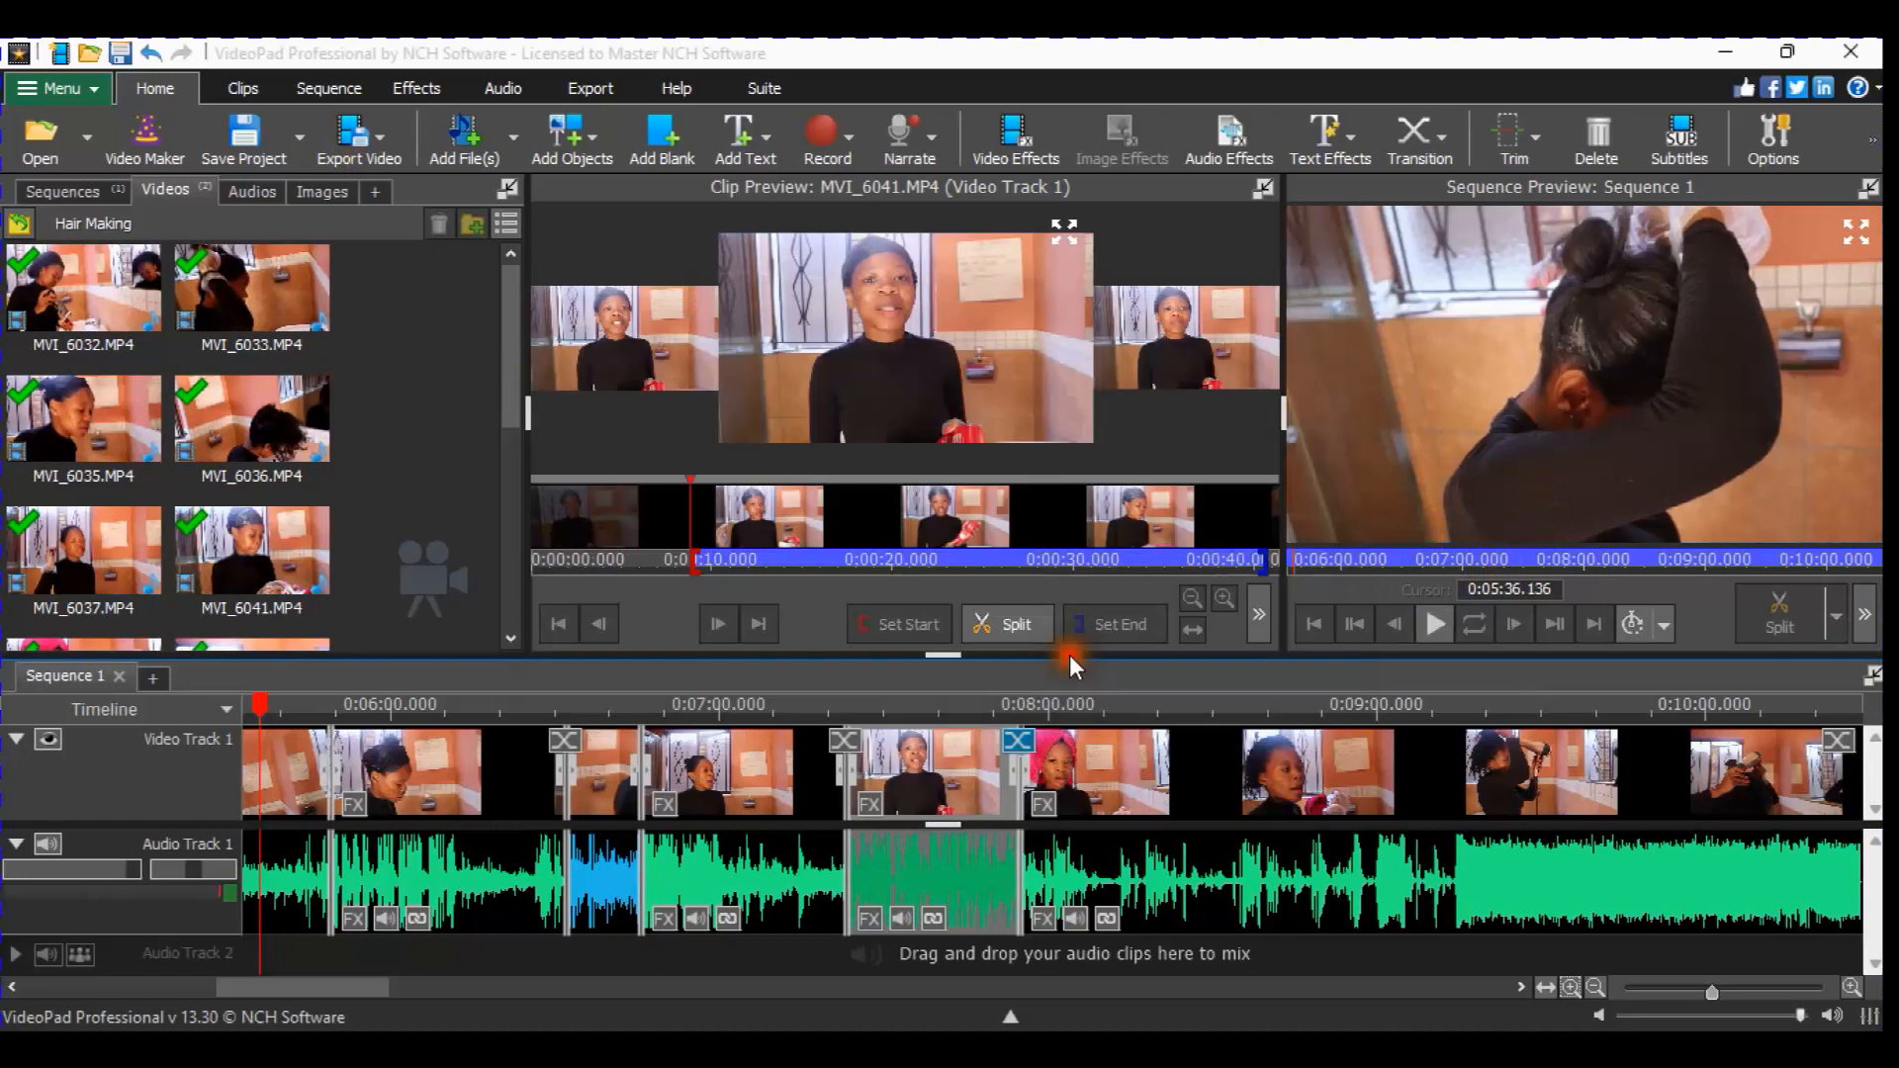
Step: Preview the shortened cross fade into the pink towel clip by playing the sequence from just before the join
click(1008, 719)
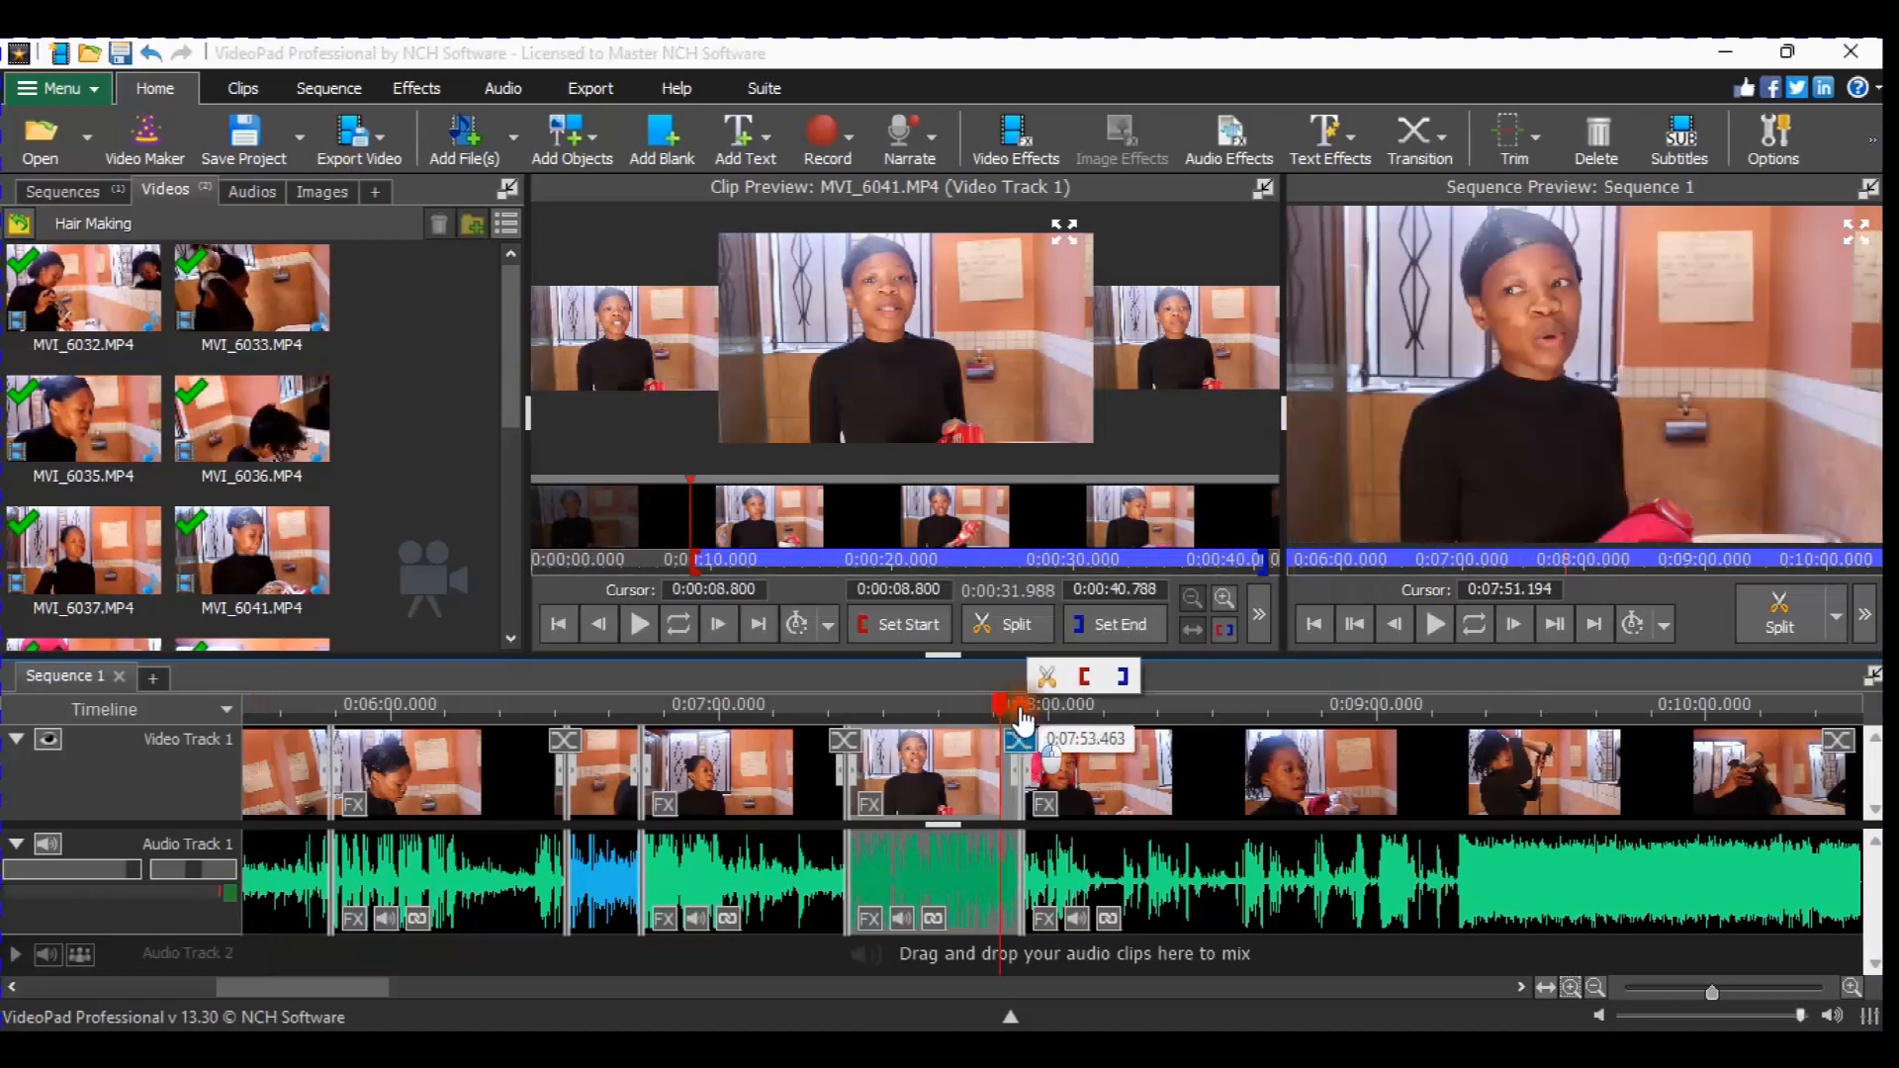
click(1021, 720)
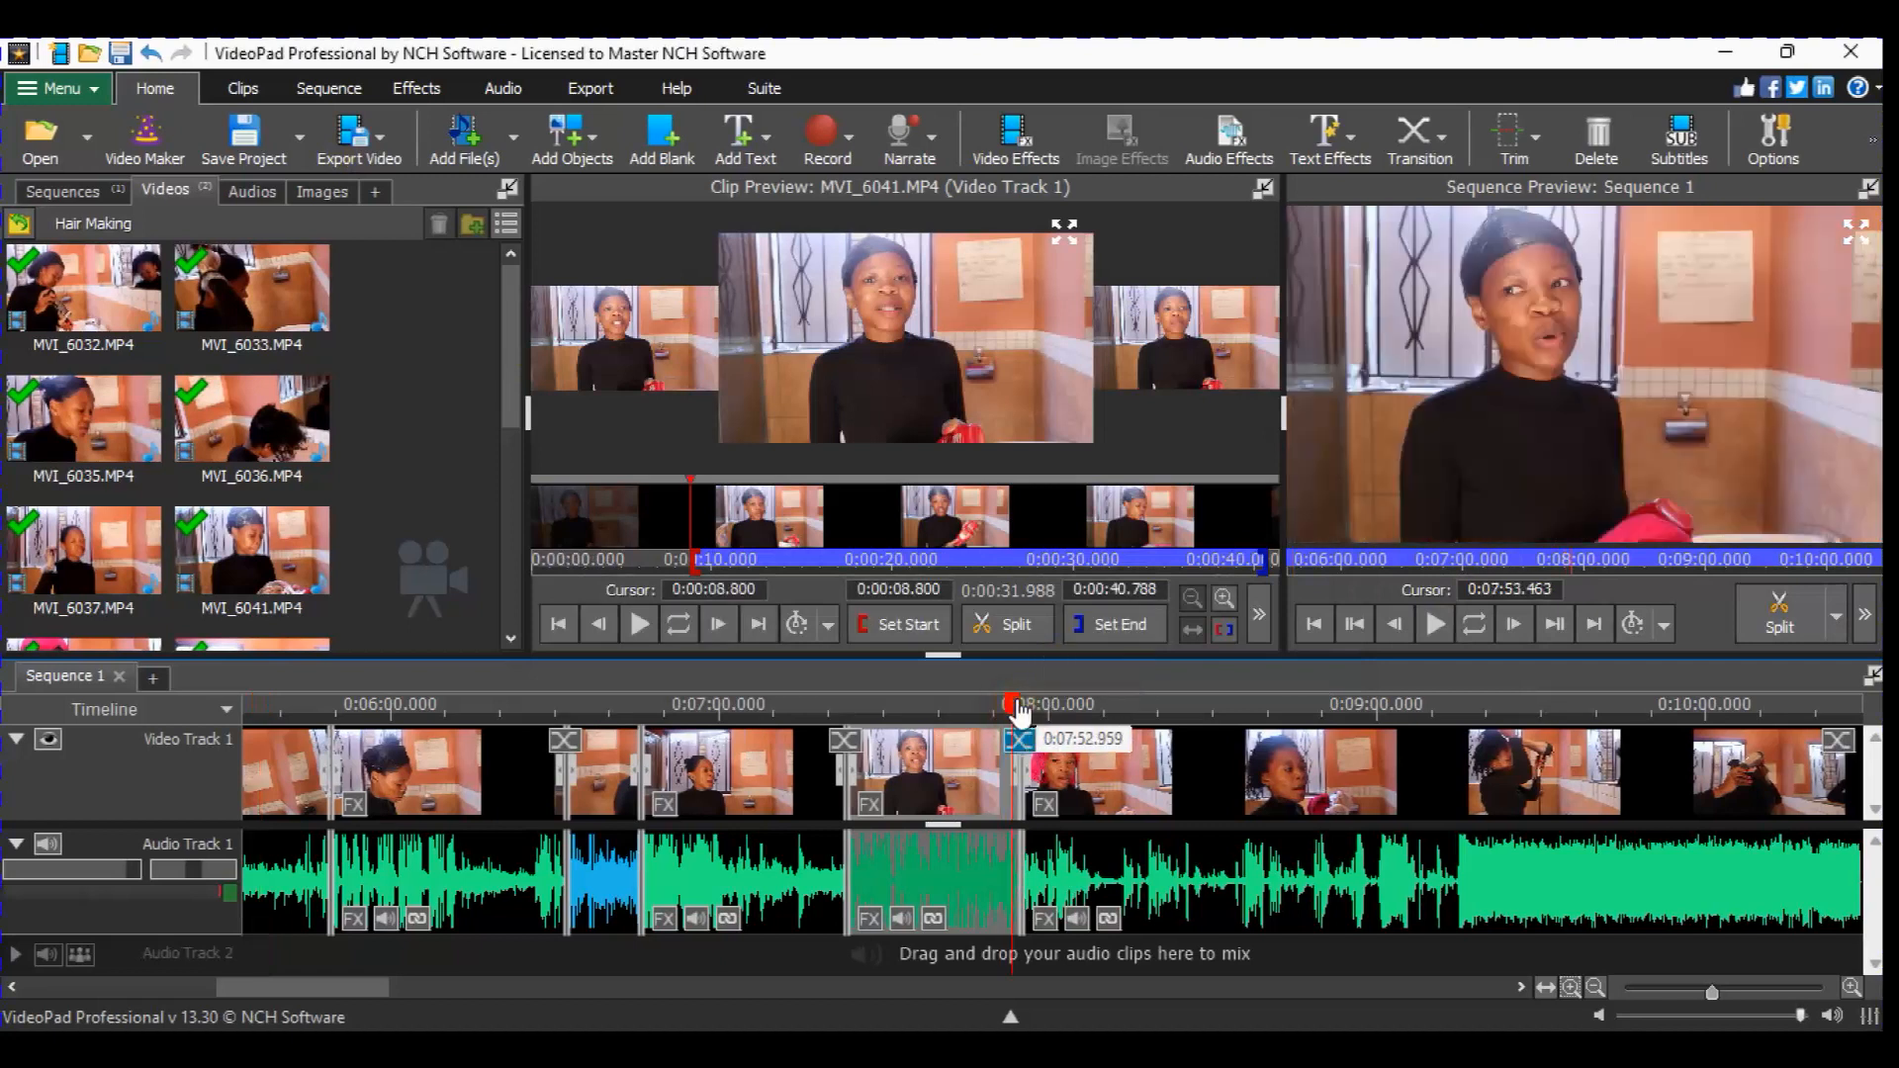
key(space)
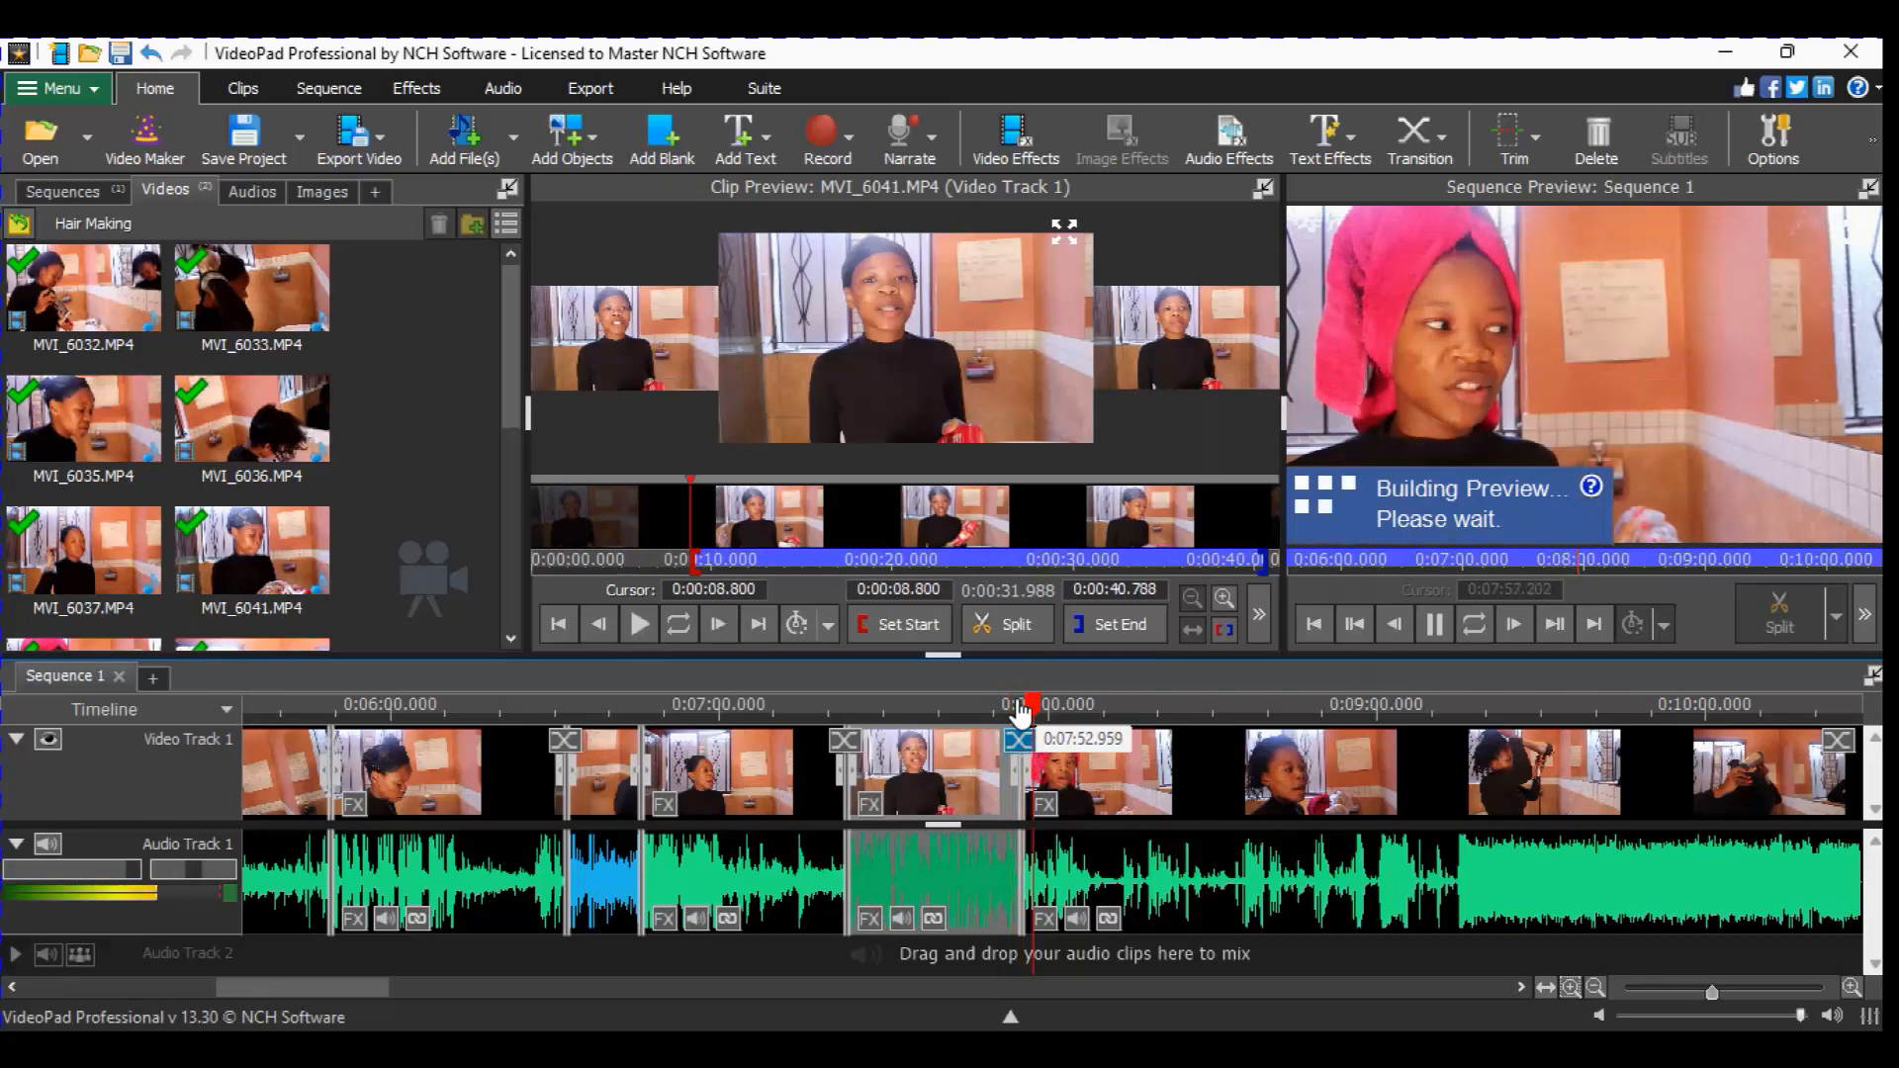
key(space)
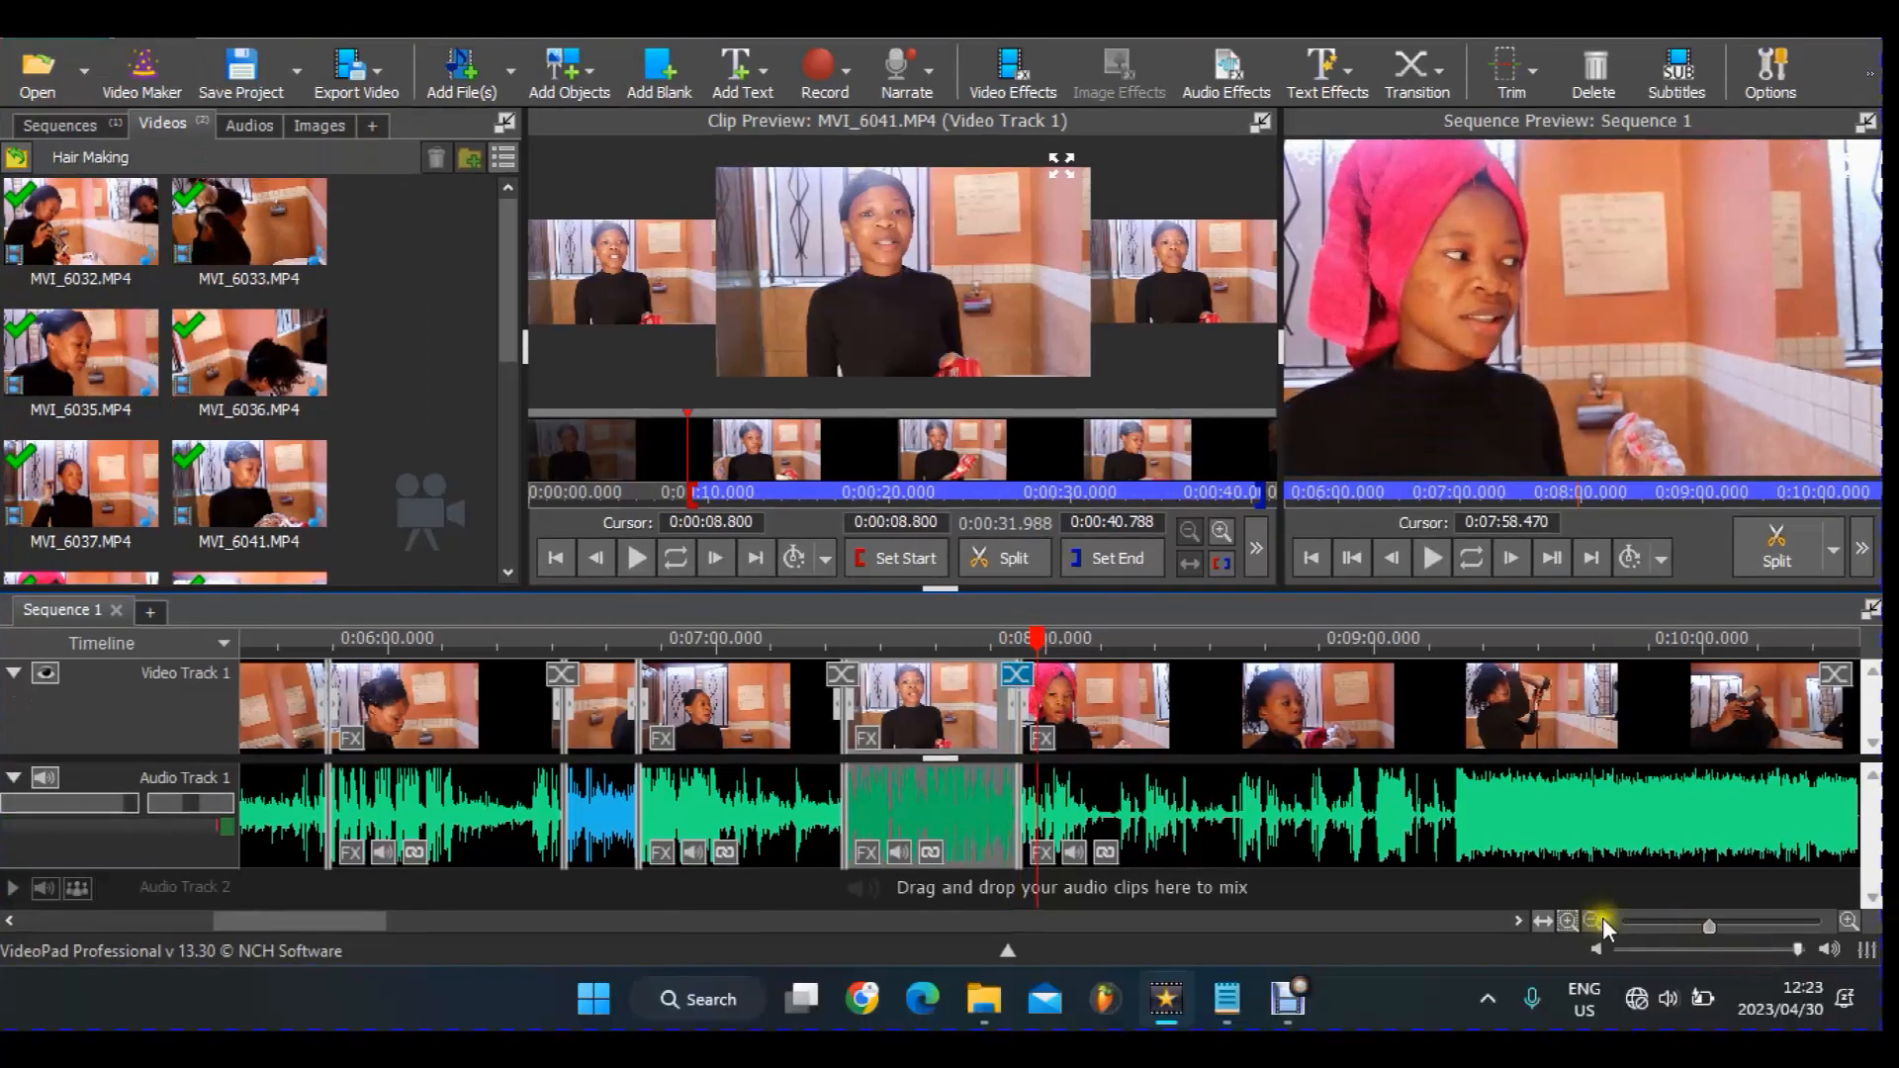
click(1599, 985)
click(1594, 921)
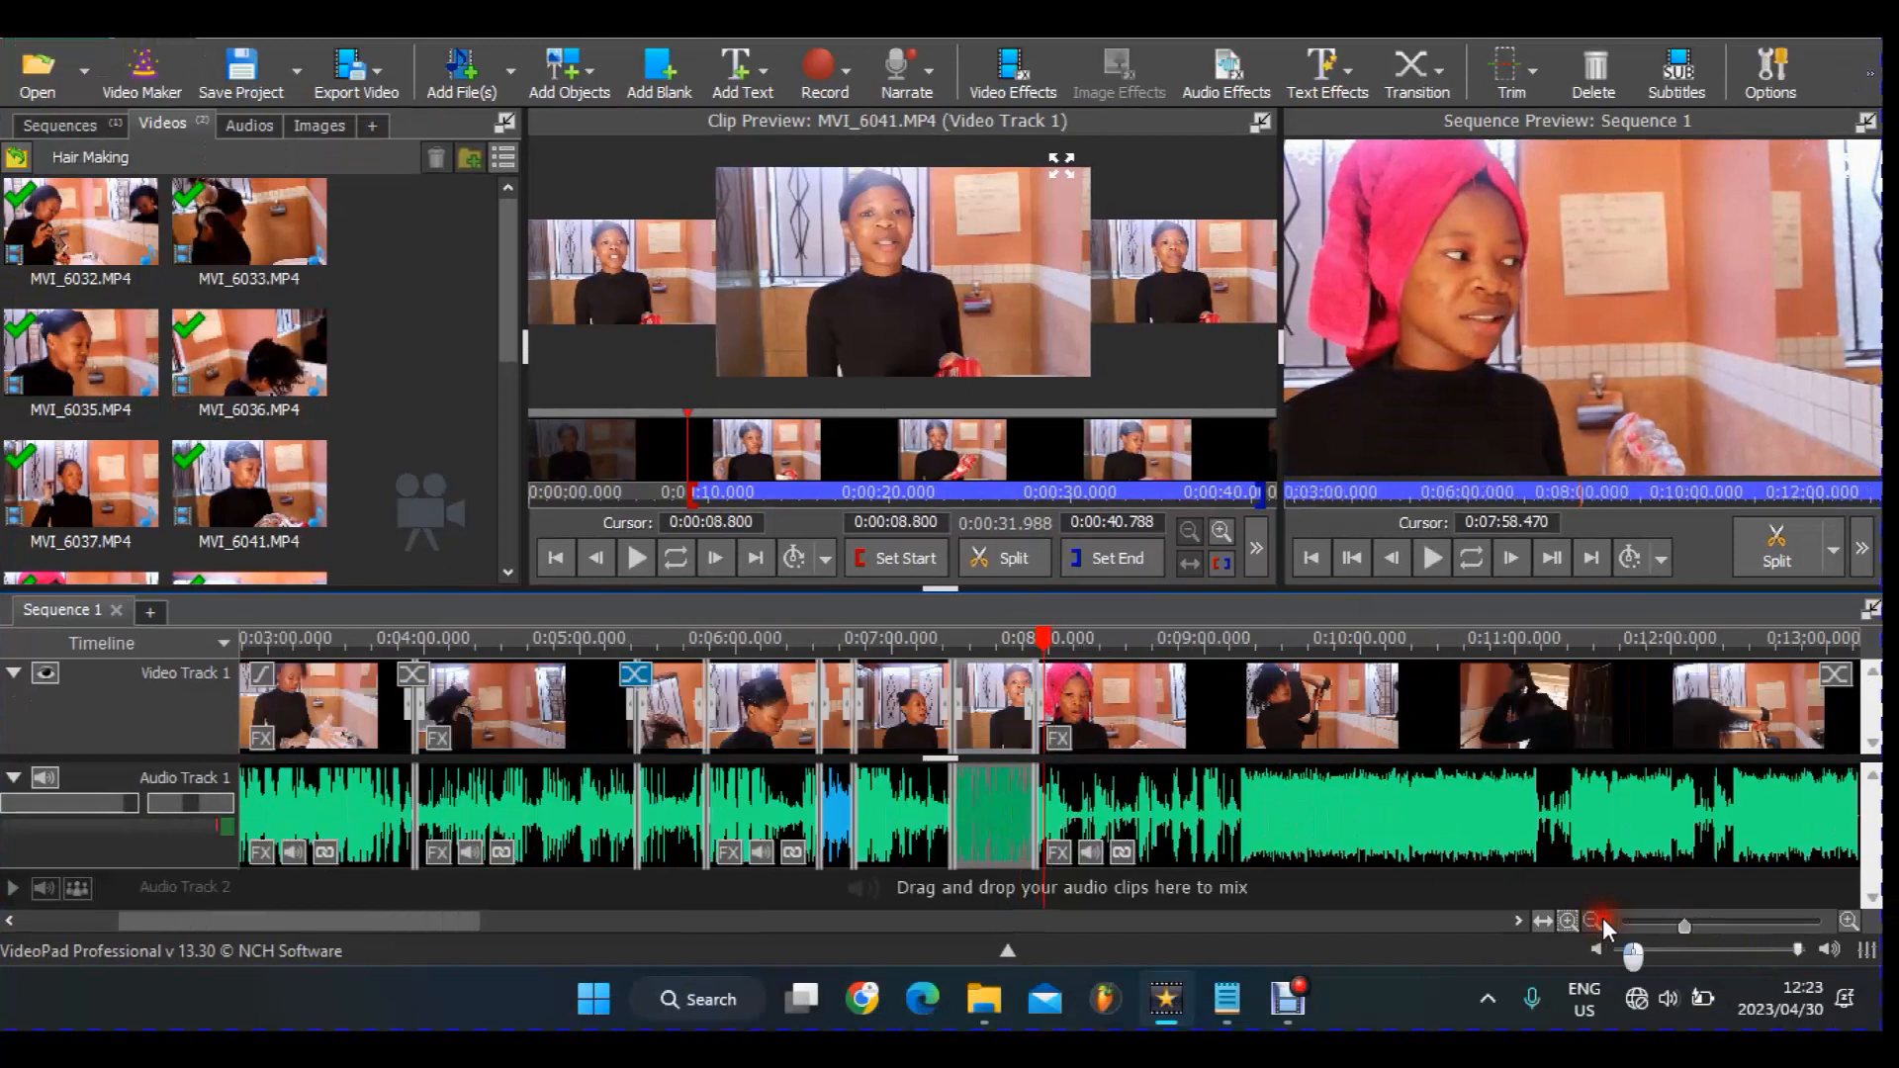